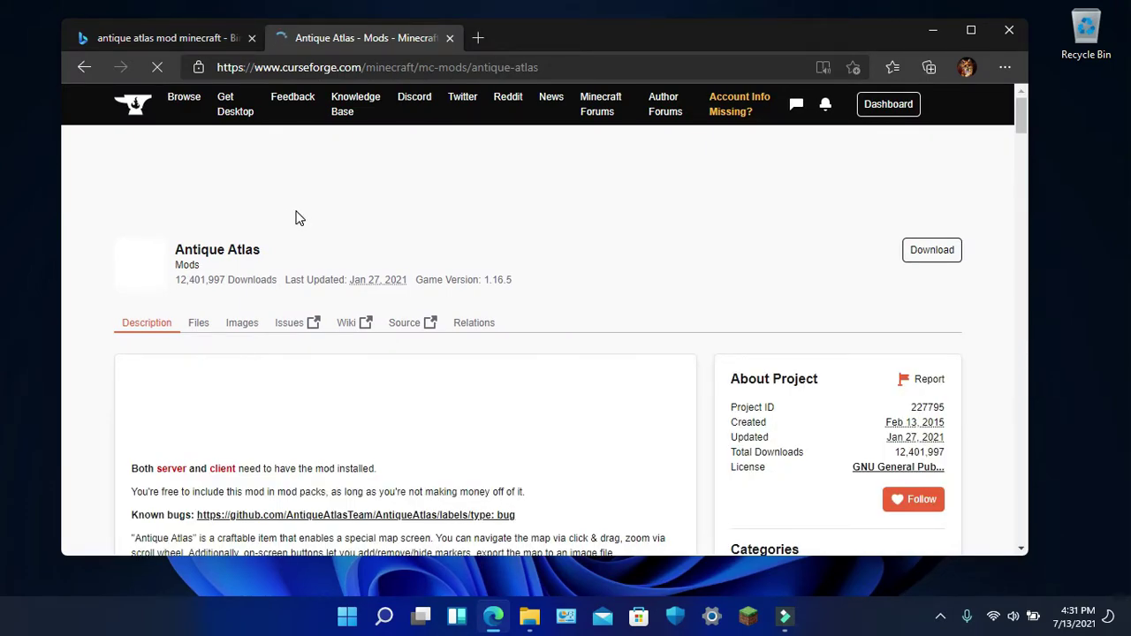
- Download antiqueatlas-5.4.4-forge.jar from the Antique Atlas files list and keep the blocked file
click(201, 328)
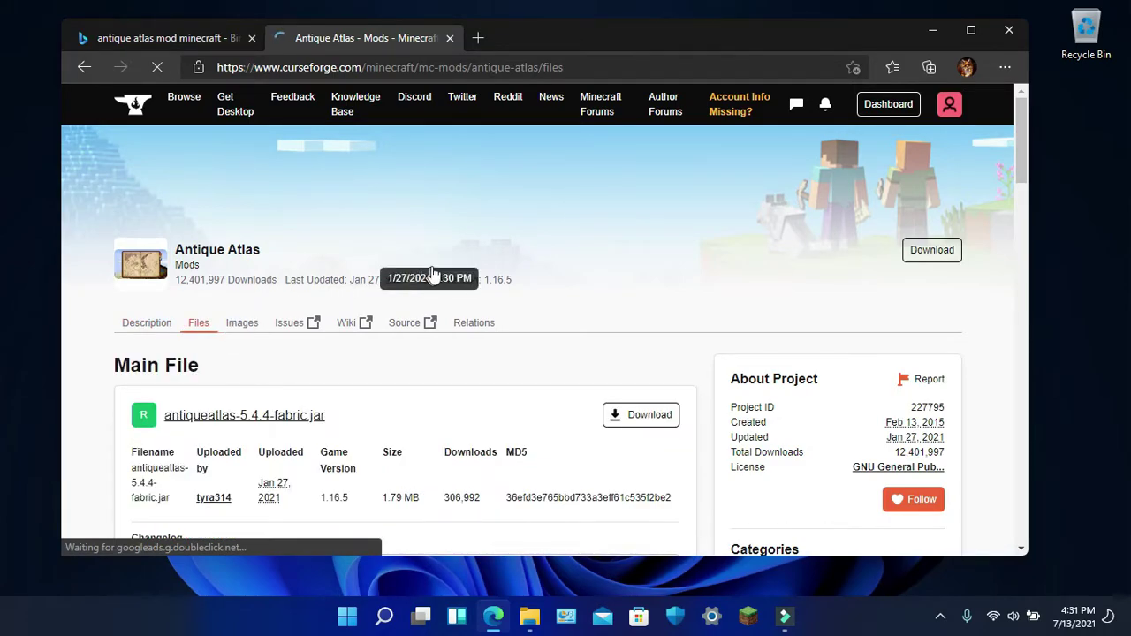
scroll(482, 243, down, 2)
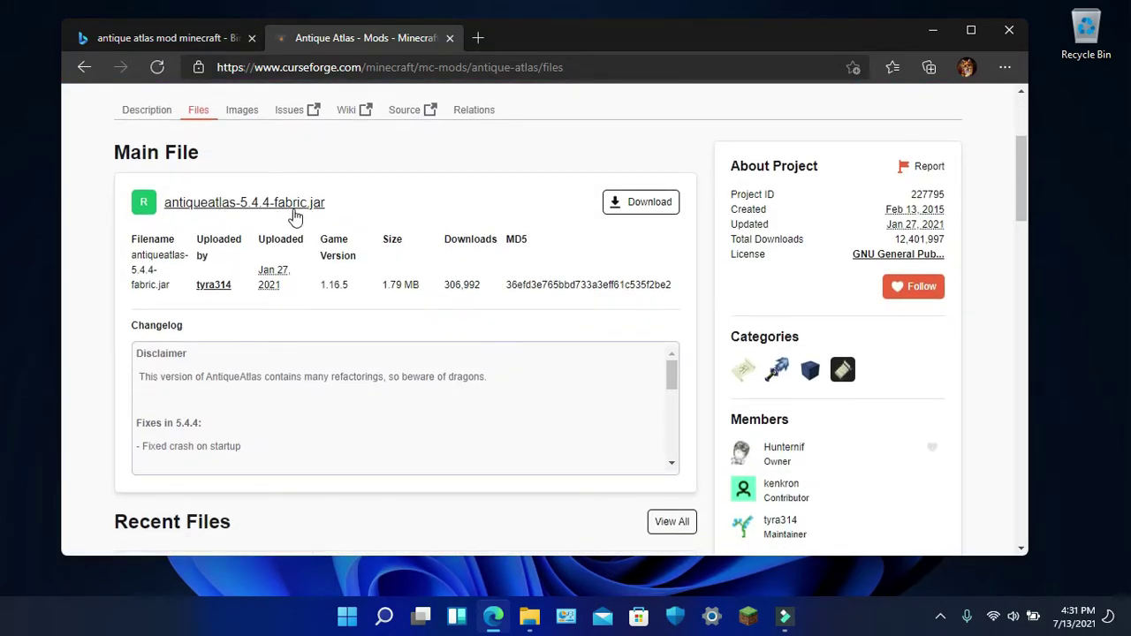
scroll(392, 207, down, 4)
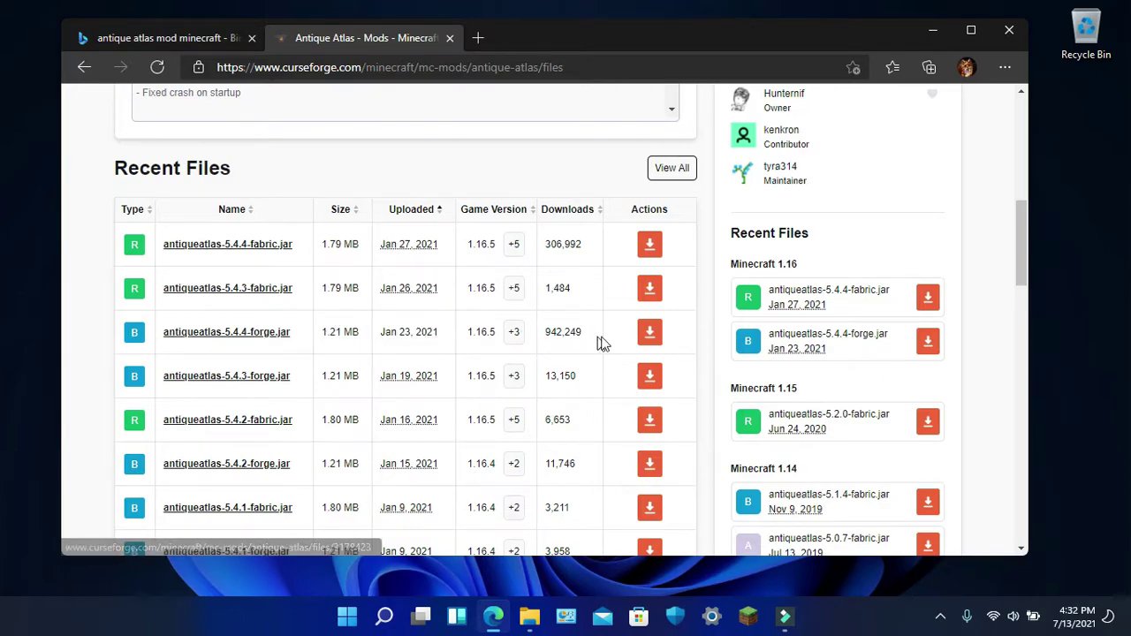
click(649, 335)
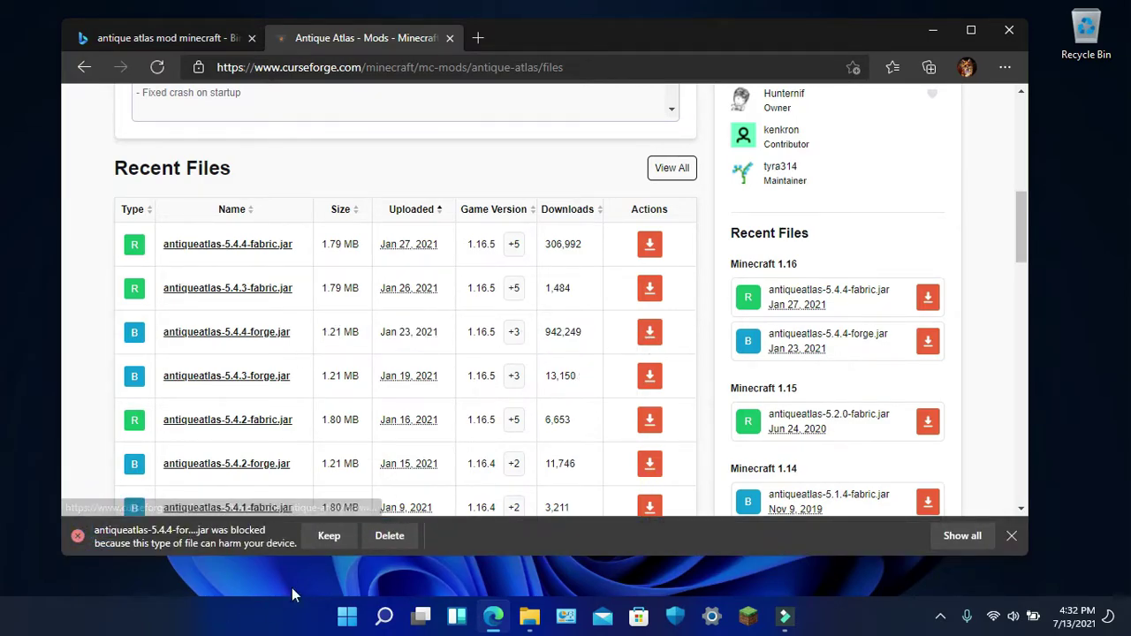
click(320, 543)
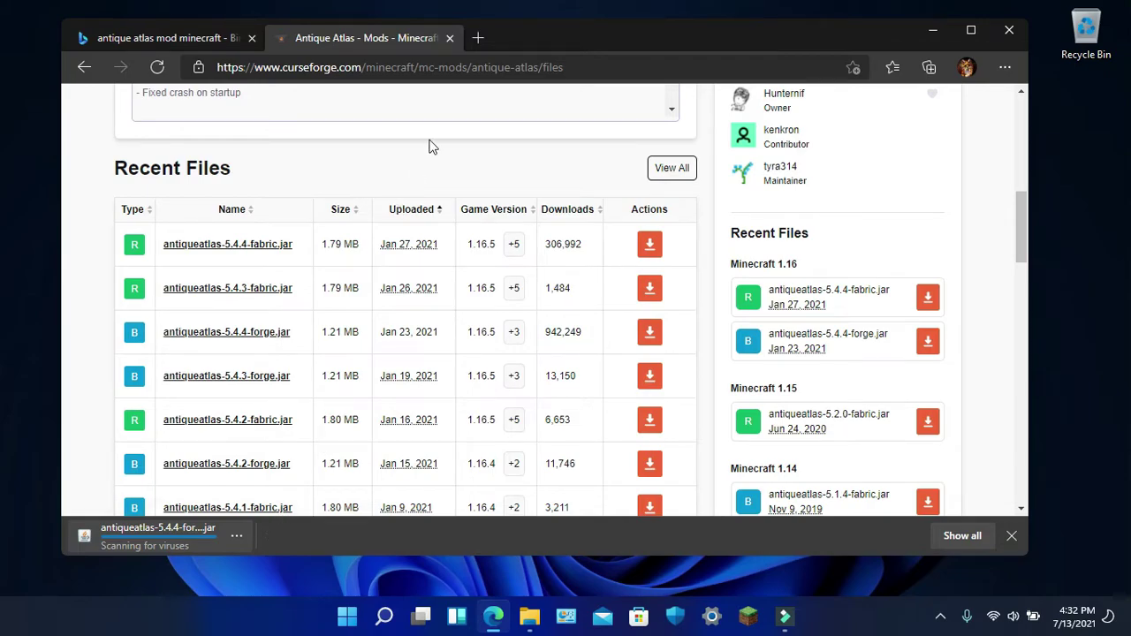
- Open files.minecraftforge.net in a new tab and close all the other tabs
click(477, 37)
text(files)
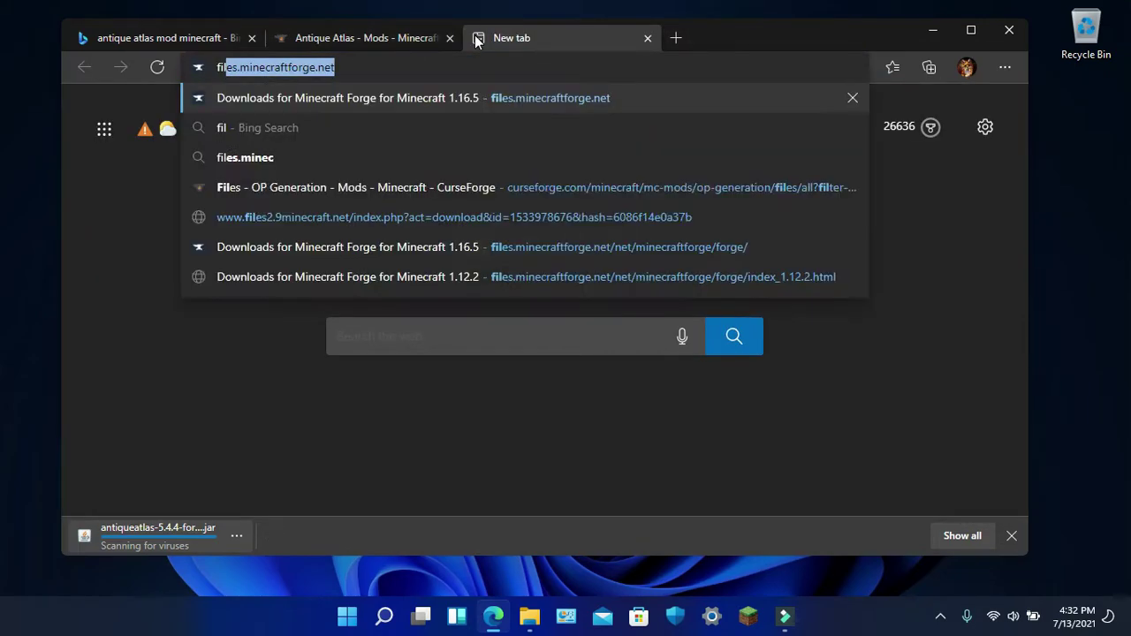
key(Return)
right_click(474, 35)
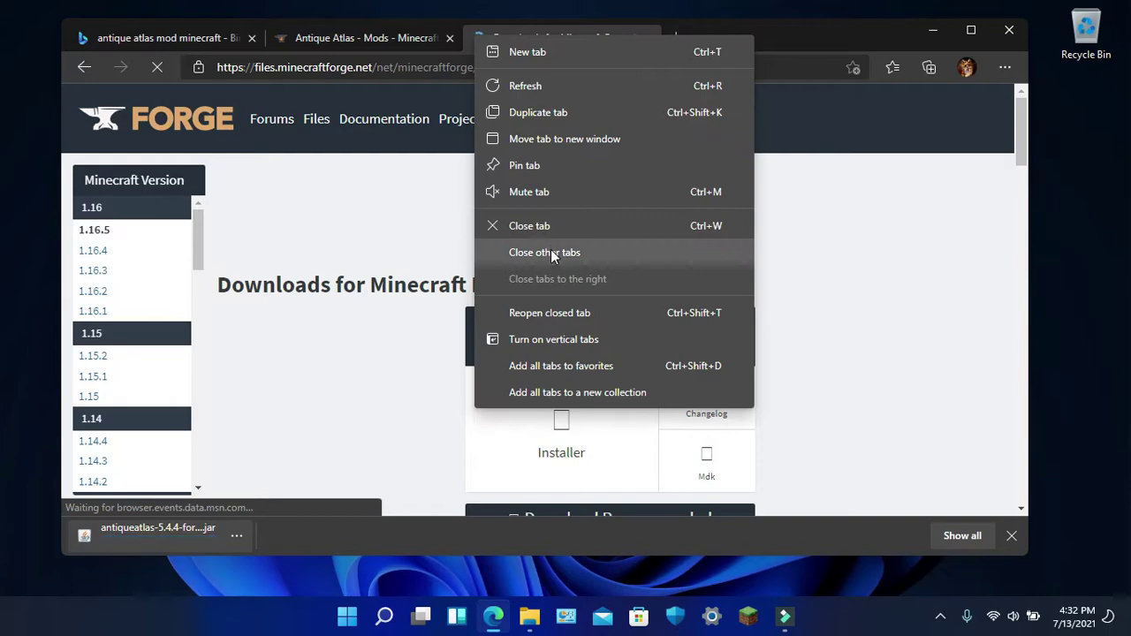
click(550, 251)
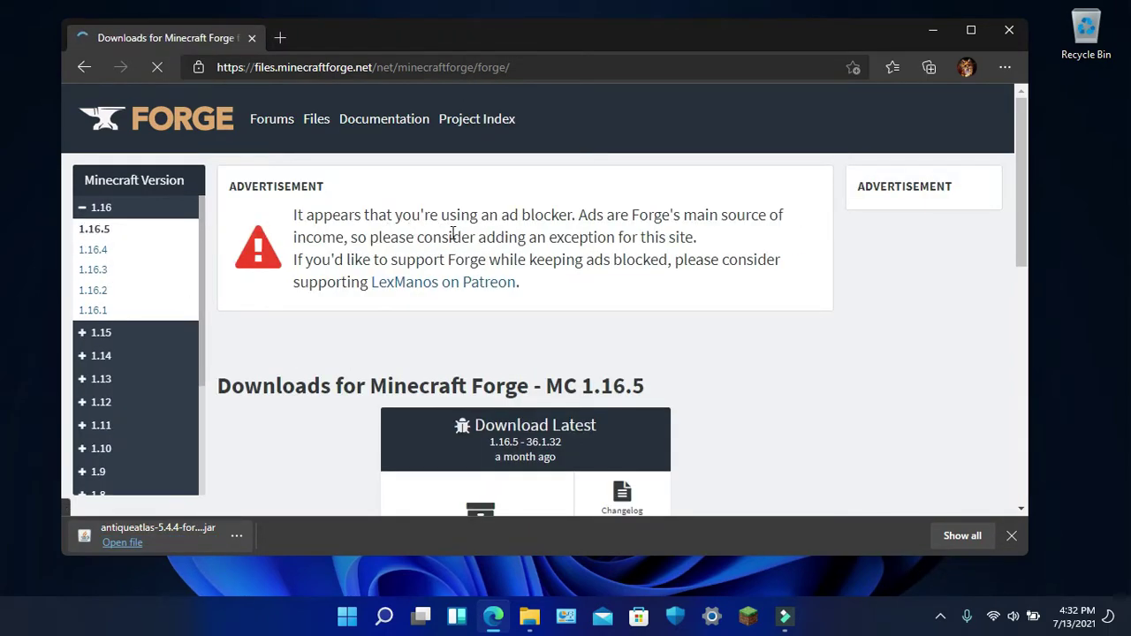
- Download the latest Forge installer for Minecraft 1.16.5, skipping the advertisement and keeping the blocked file
scroll(451, 234, down, 2)
click(540, 330)
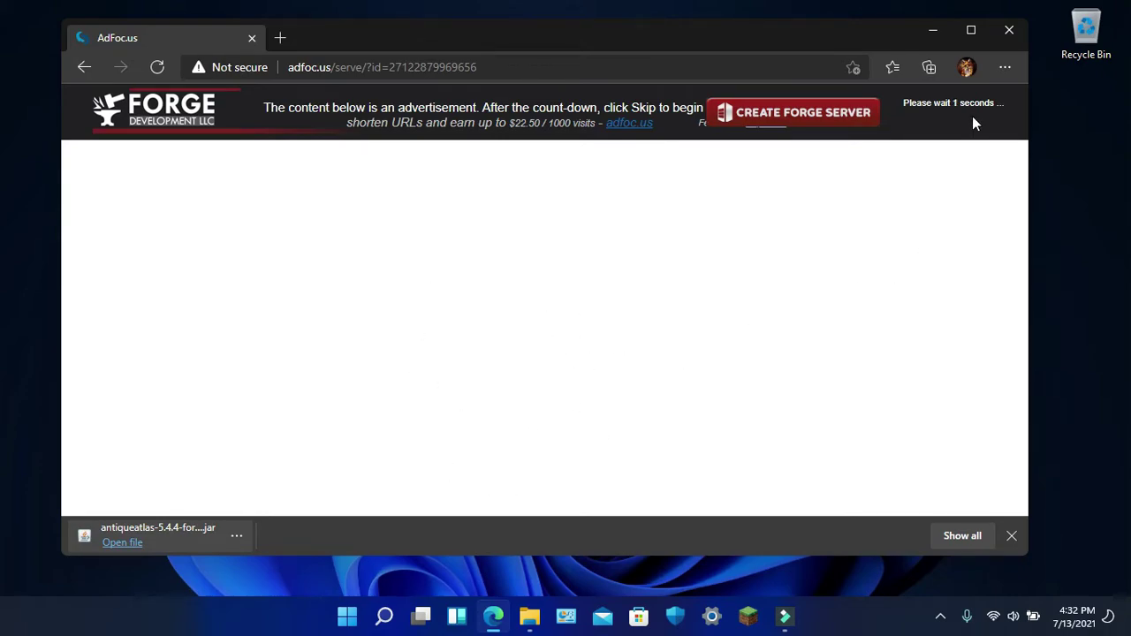
click(972, 116)
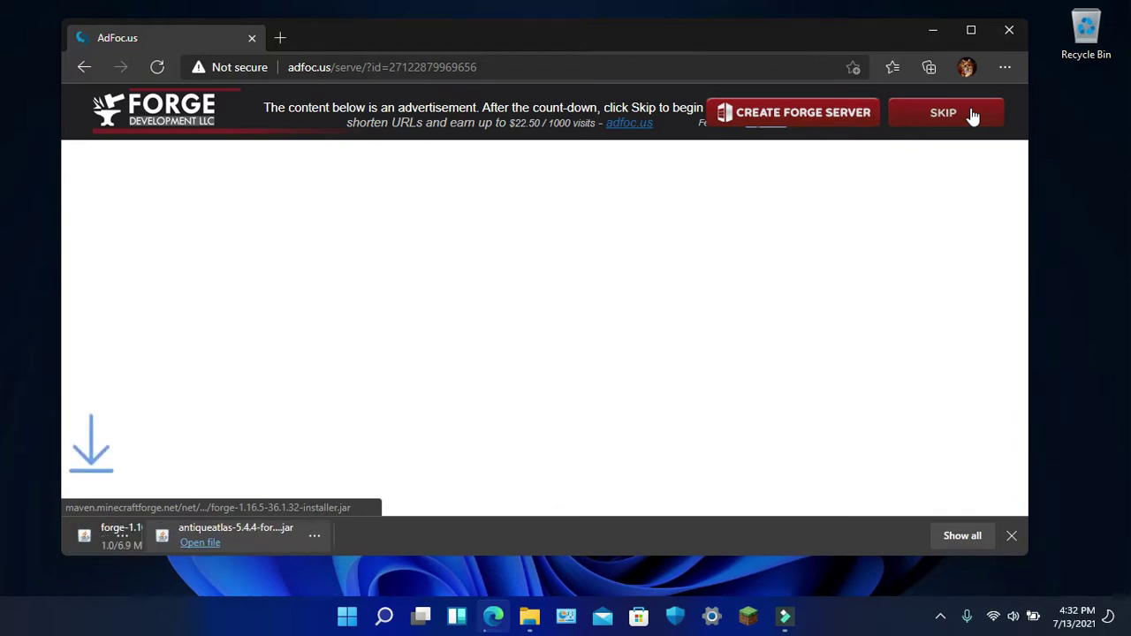
click(279, 38)
click(253, 38)
click(287, 316)
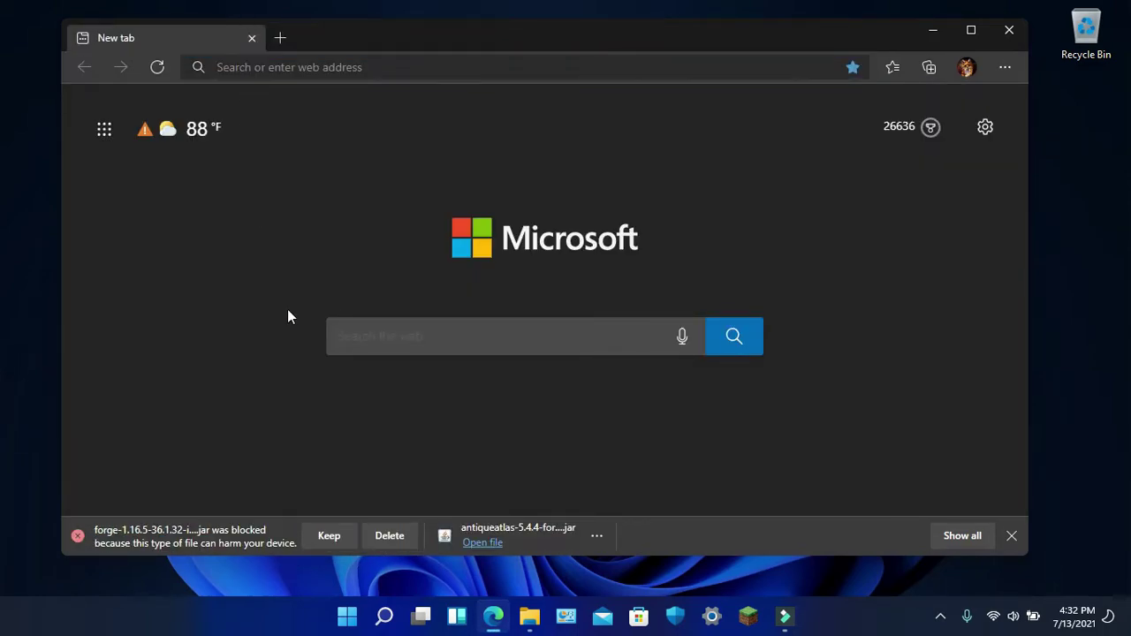
click(329, 537)
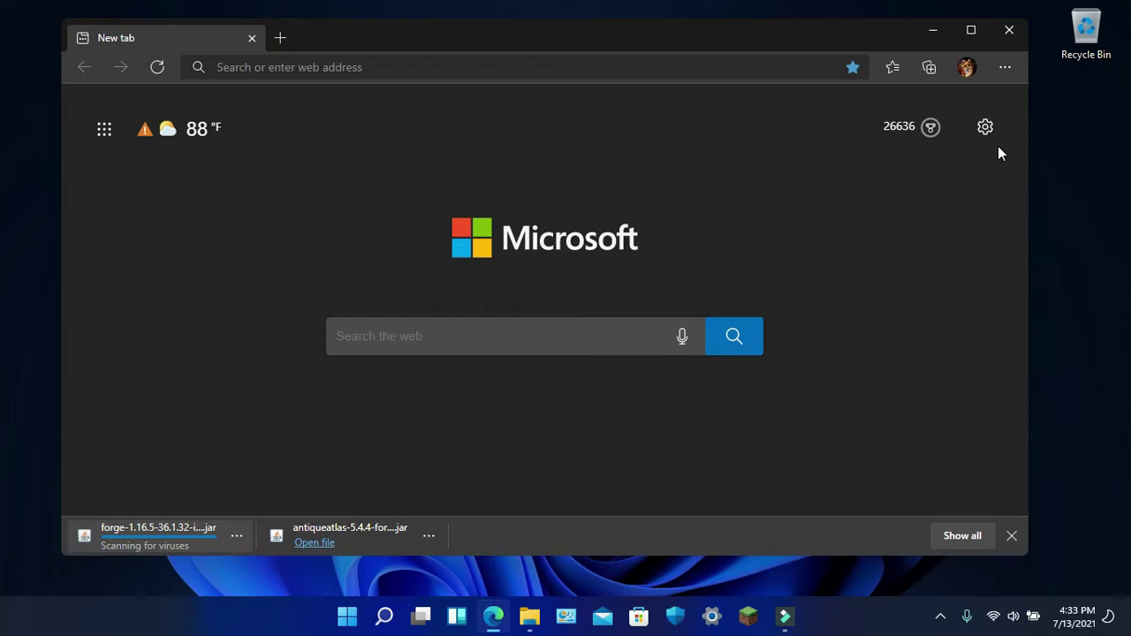
- Check the full list of downloaded files and close the browser
click(1005, 69)
click(812, 240)
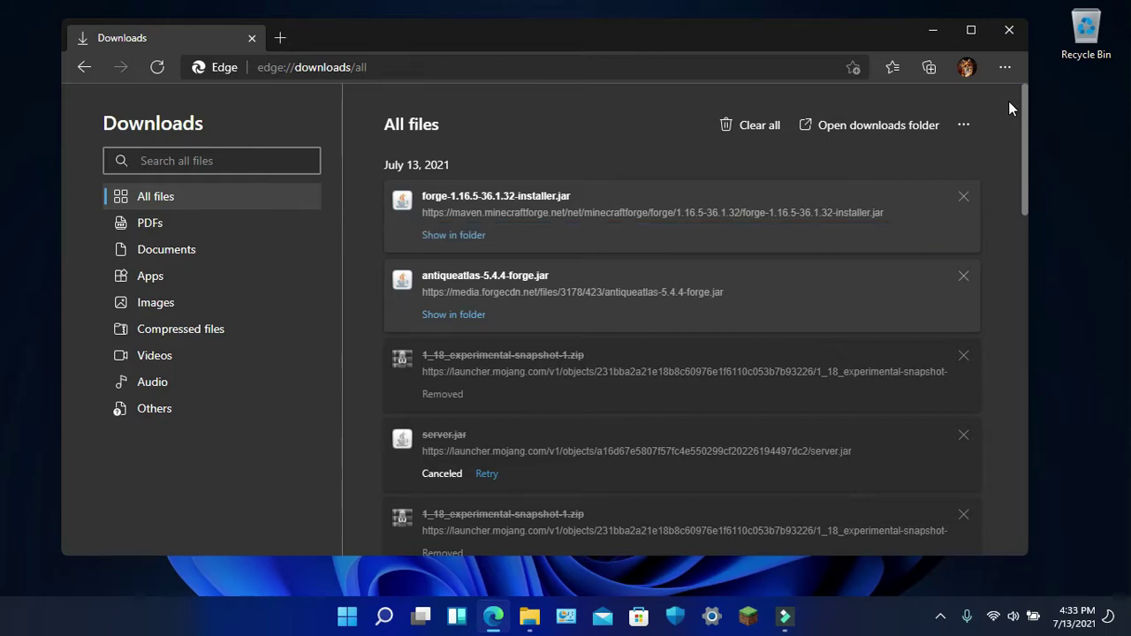
click(1009, 30)
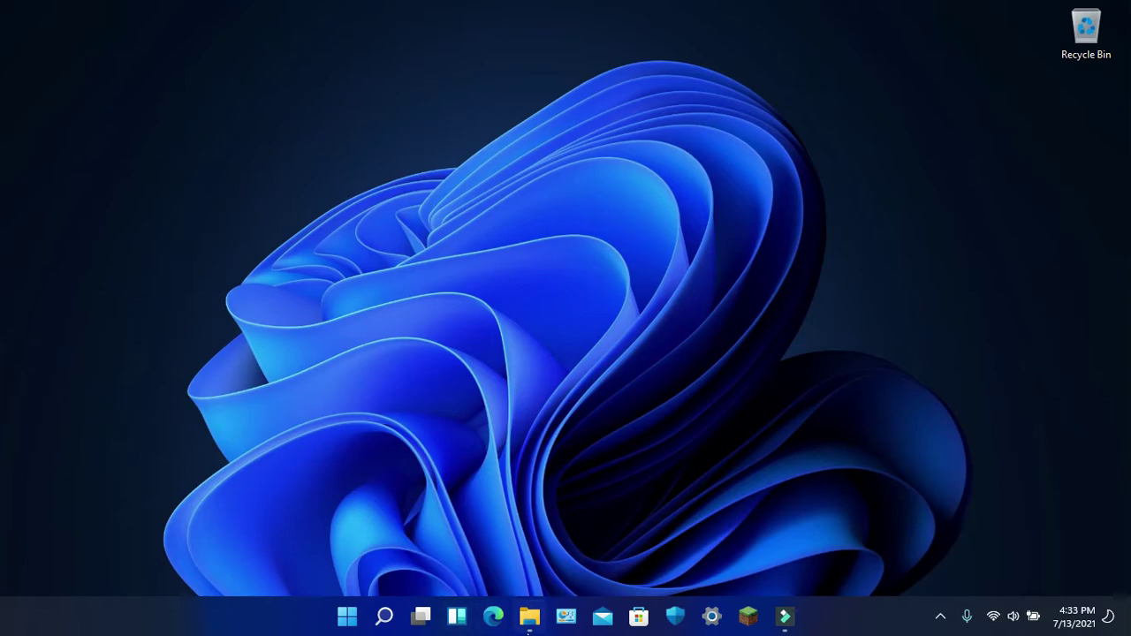
- Move the Forge installer and the Antique Atlas jar from the Downloads folder to the desktop, and close File Explorer
click(528, 614)
click(381, 235)
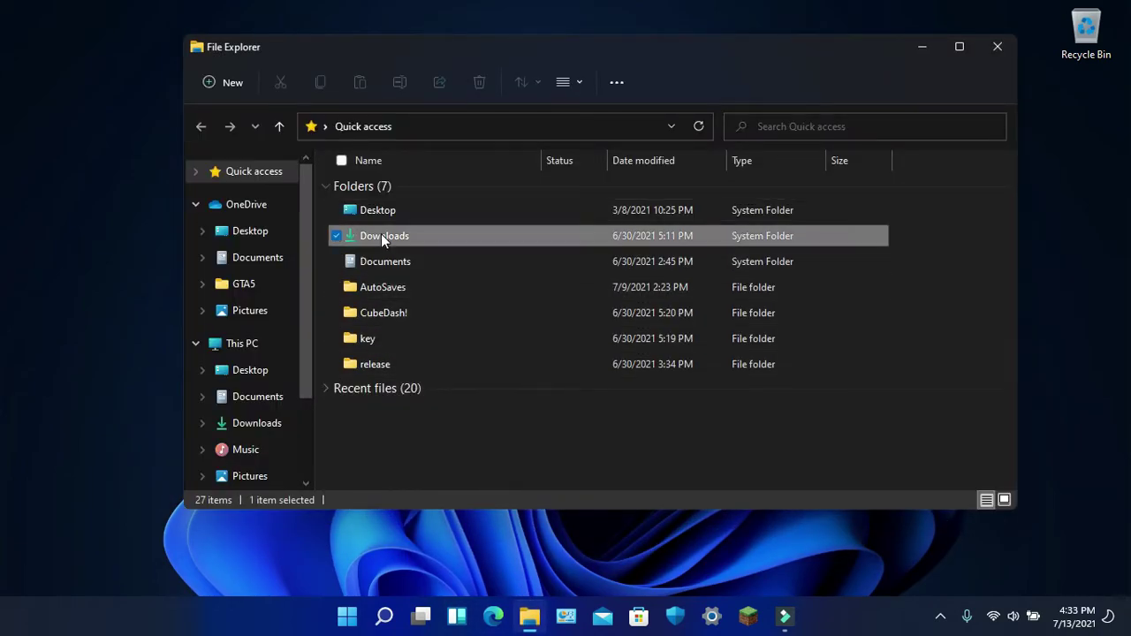
double_click(380, 236)
drag(438, 300, 400, 212)
drag(32, 54, 19, 33)
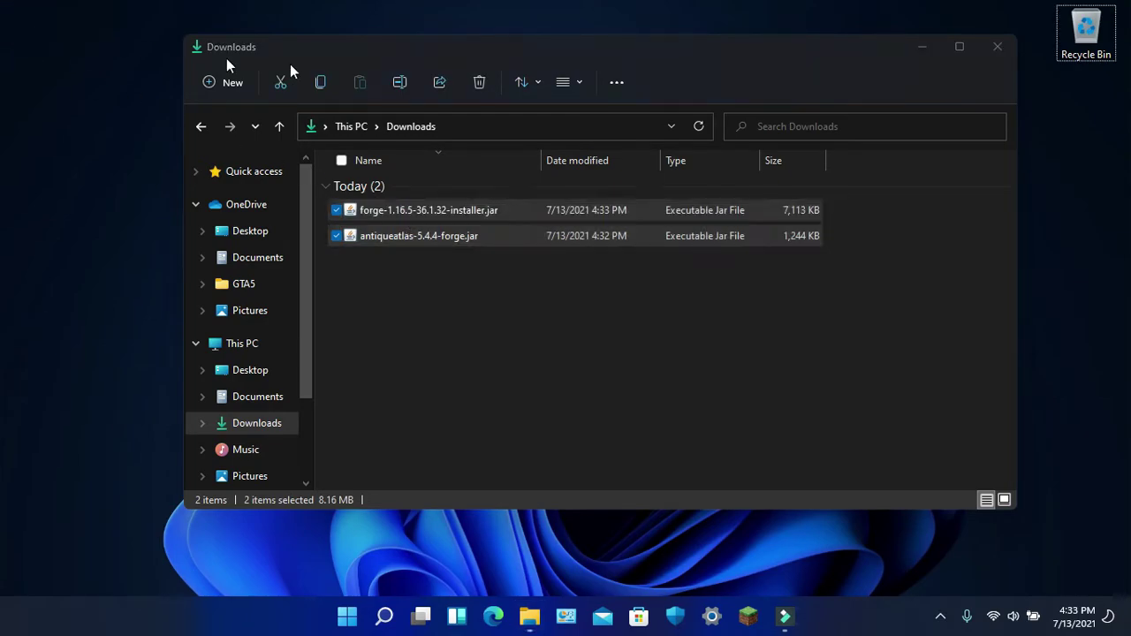
click(996, 45)
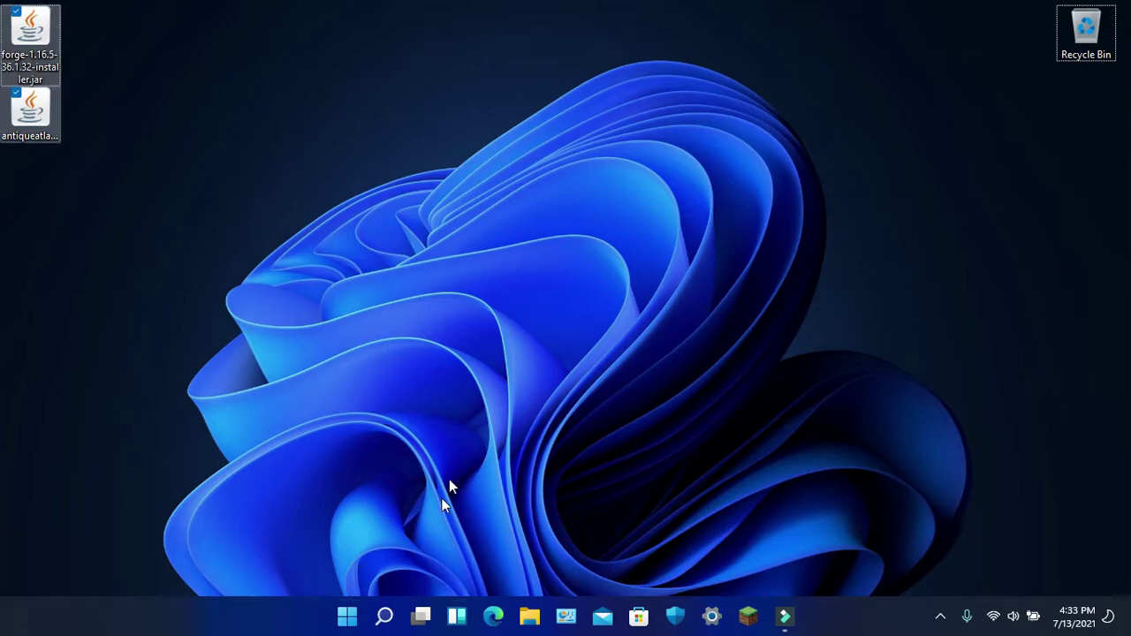
click(107, 19)
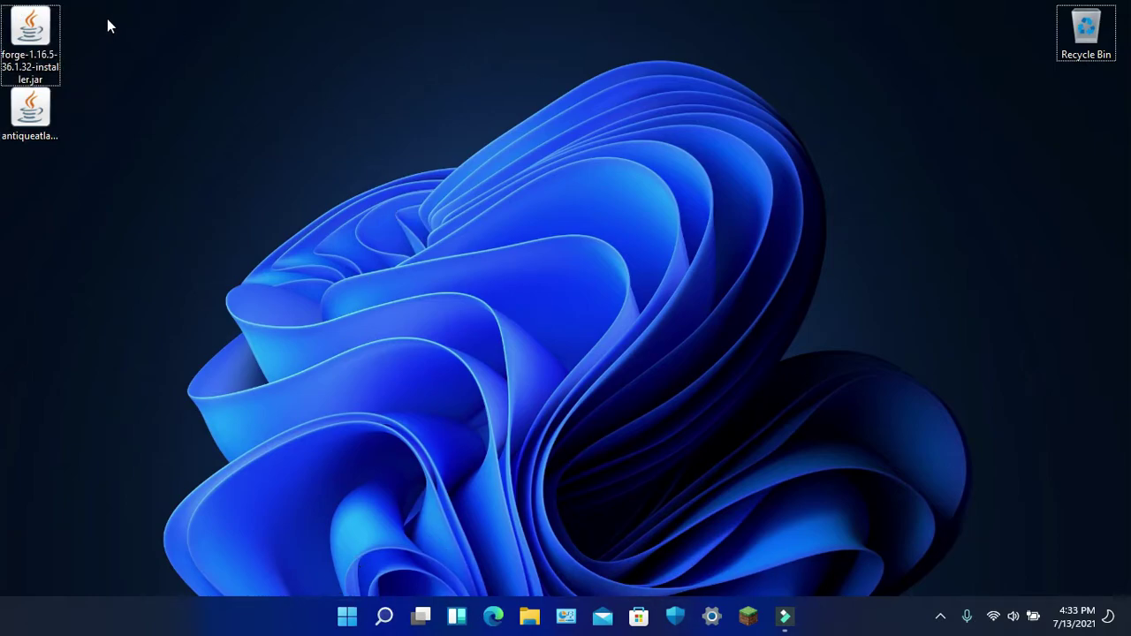
drag(107, 19, 41, 151)
click(81, 25)
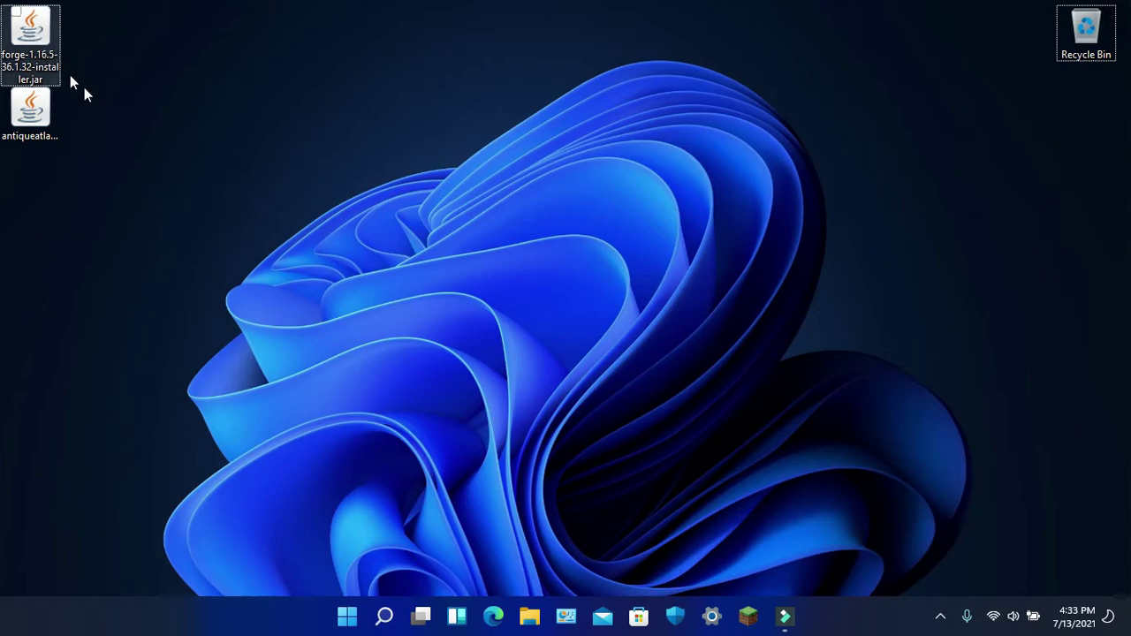
- Open the Minecraft Launcher and view the installations available for Java Edition
click(749, 616)
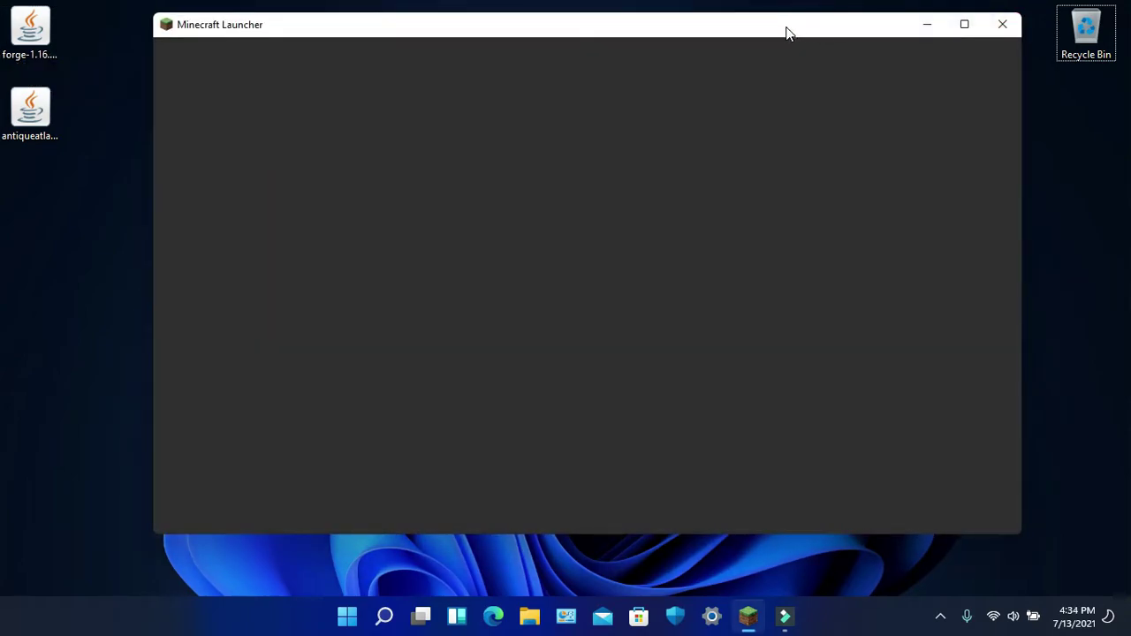
drag(787, 32, 791, 49)
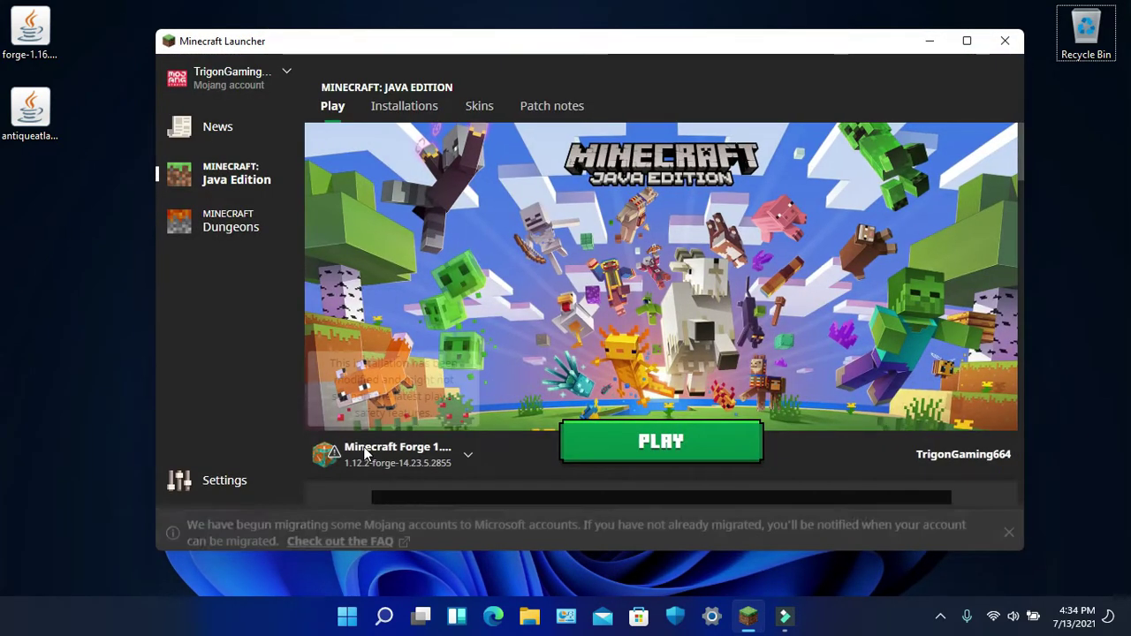
click(367, 453)
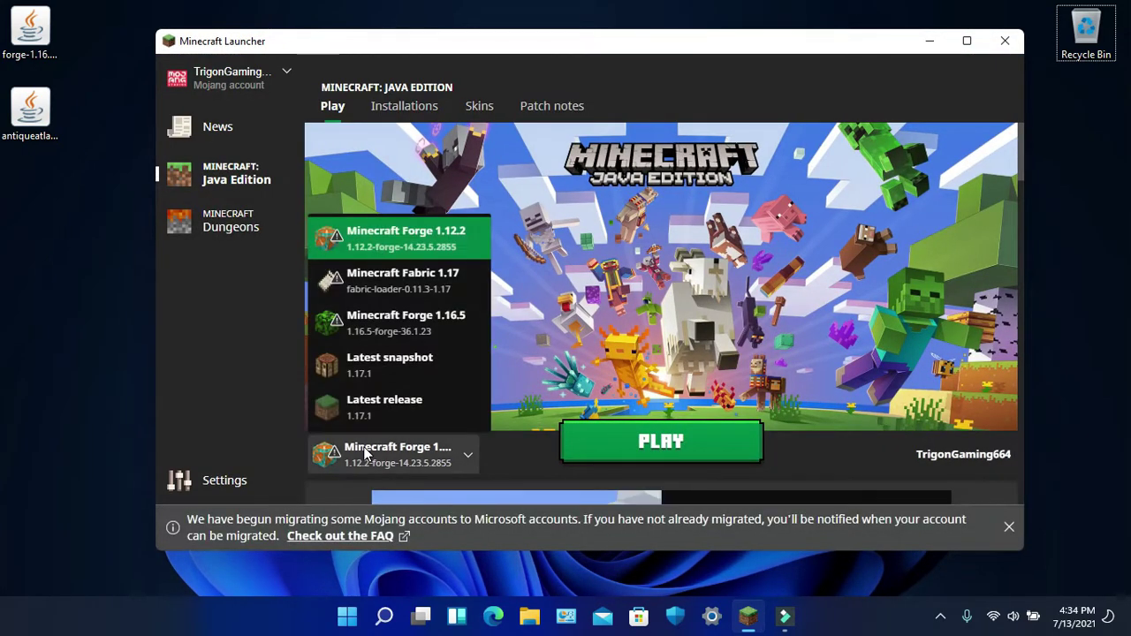
click(379, 117)
click(366, 212)
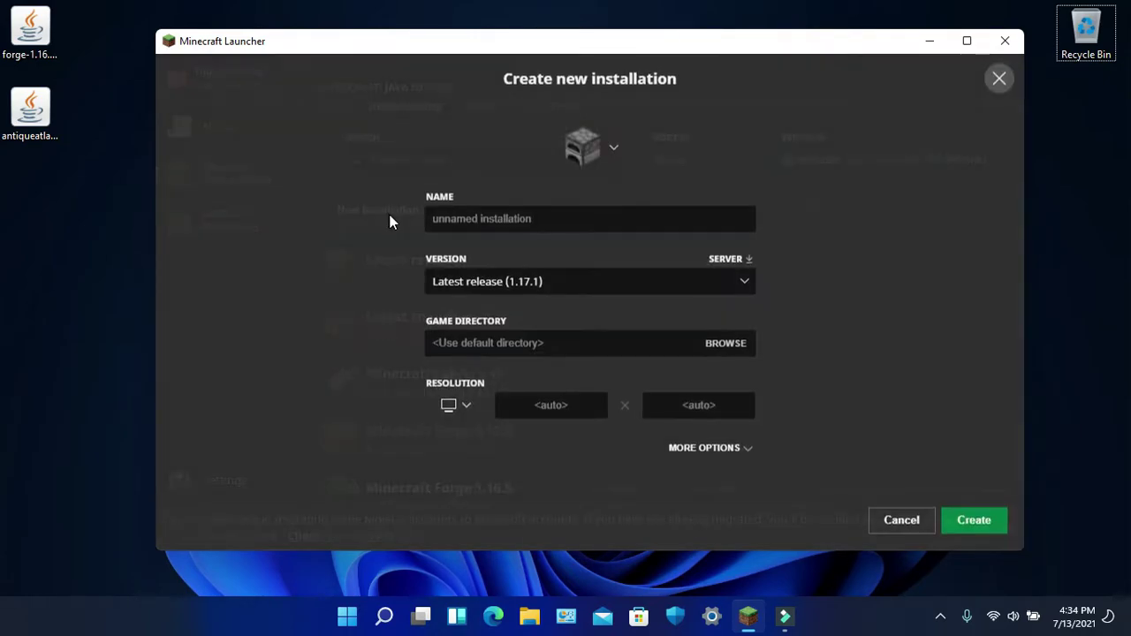
click(525, 281)
scroll(511, 399, down, 10)
scroll(511, 399, down, 5)
scroll(531, 353, up, 8)
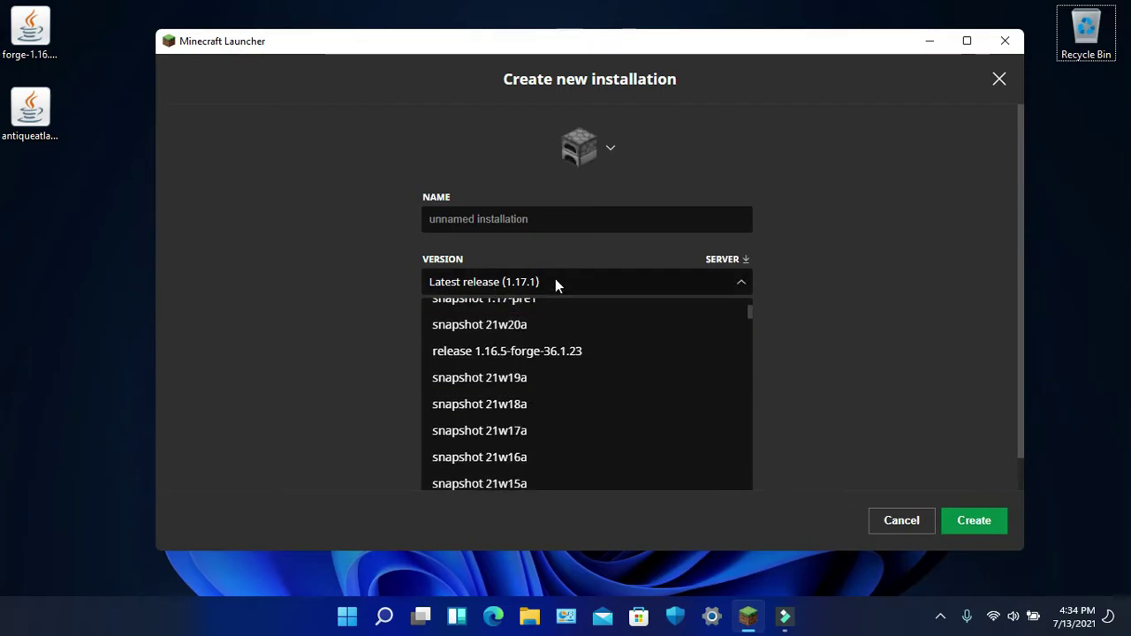
click(555, 278)
click(899, 521)
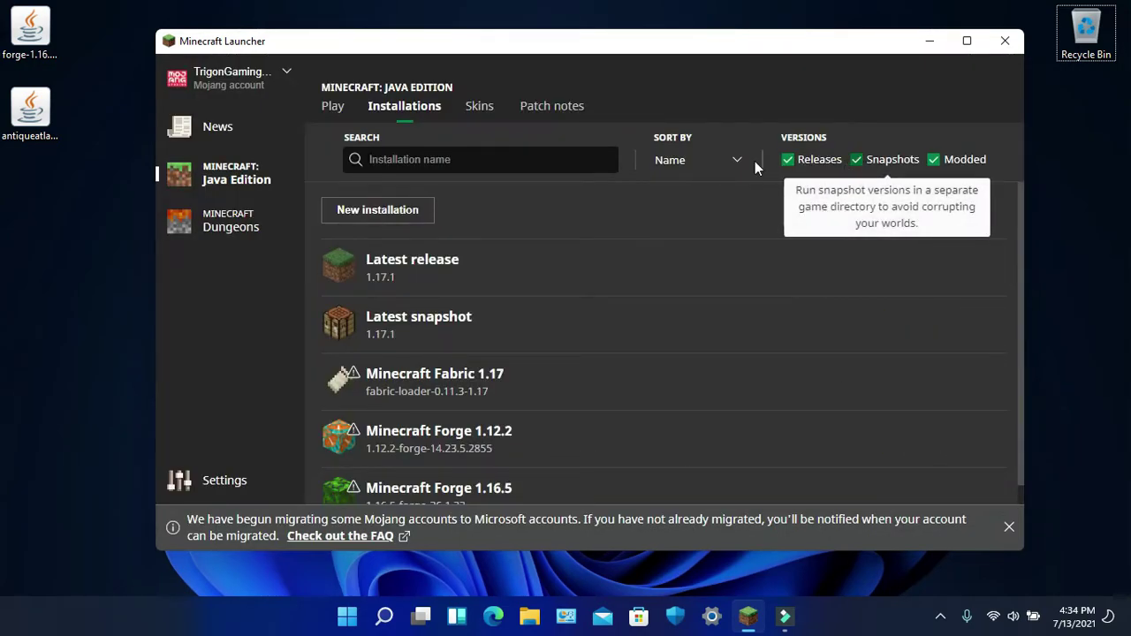
- Hide snapshot versions and set up a new installation named "Minecraft 1.16.5" using release 1.16.5
click(854, 159)
click(394, 220)
click(498, 276)
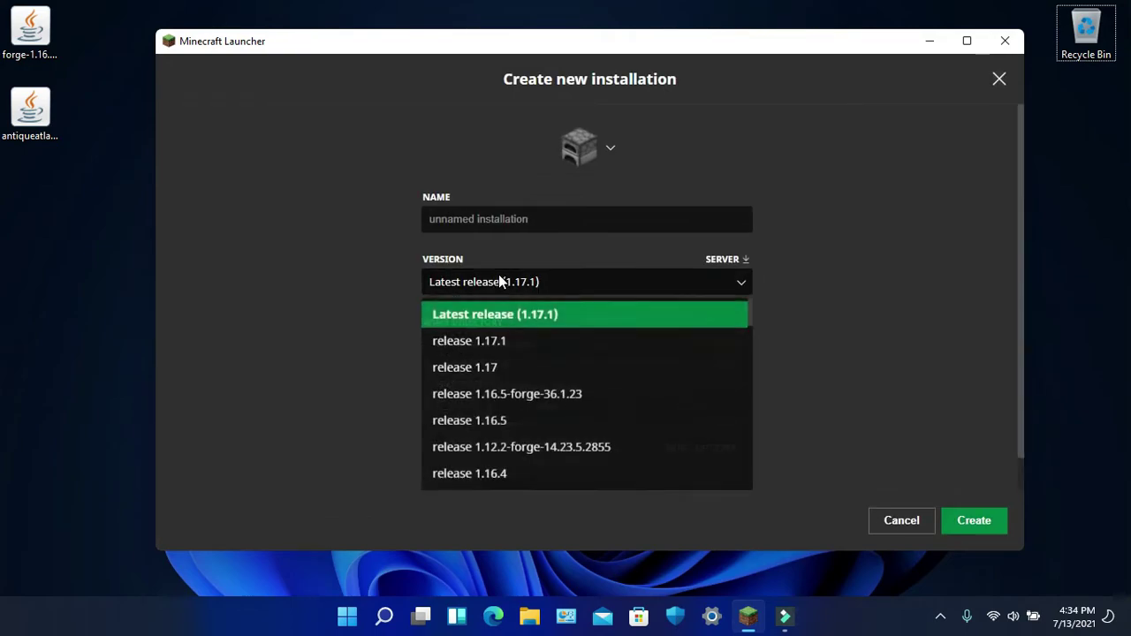
scroll(513, 353, down, 2)
scroll(501, 335, up, 1)
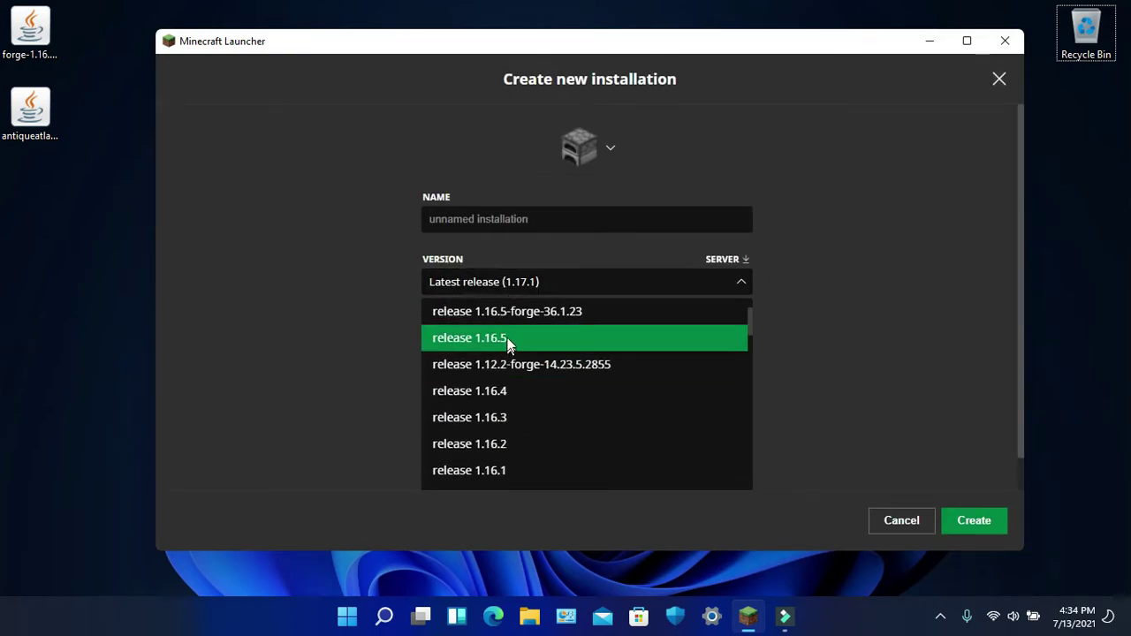
click(507, 339)
click(493, 226)
text(Min)
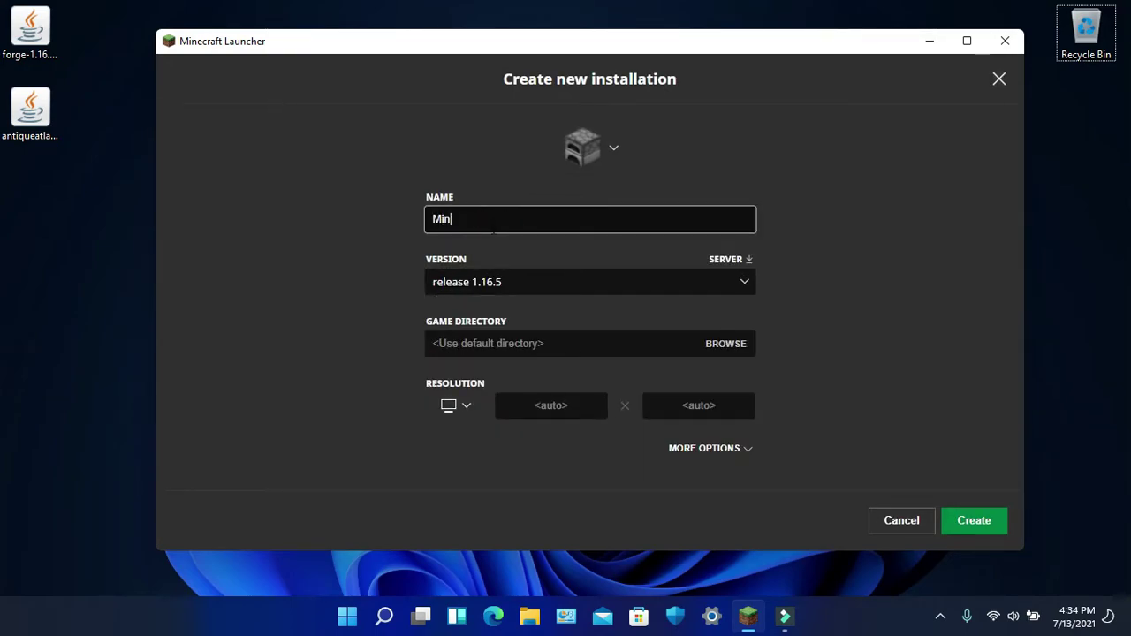
text(ecraft 1.16.5)
- Change the memory number in the new installation's JVM arguments to 4
click(723, 451)
scroll(575, 369, down, 2)
click(461, 460)
key(BackSpace)
text(4)
scroll(578, 156, up, 3)
- Give the new installation the green leaves block icon and create it
click(578, 156)
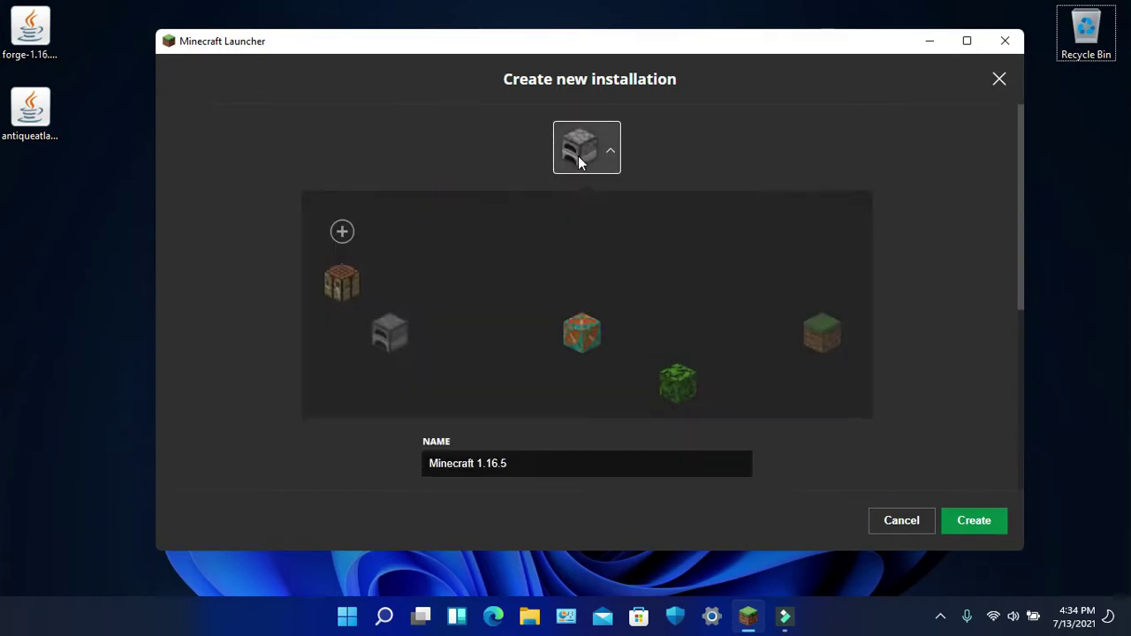
click(725, 384)
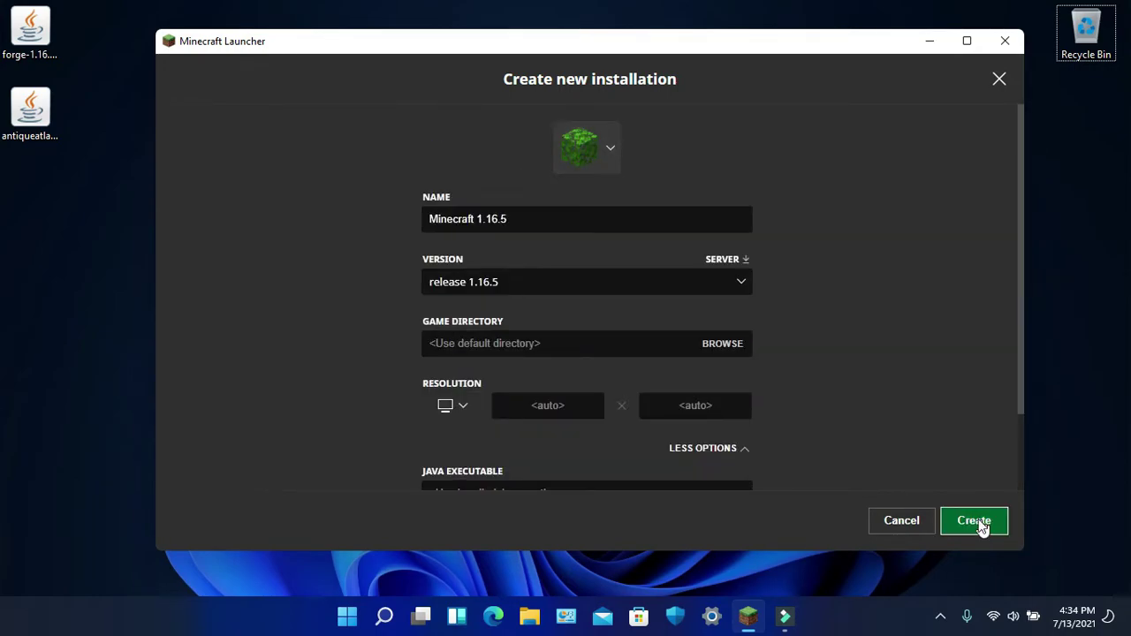
click(973, 521)
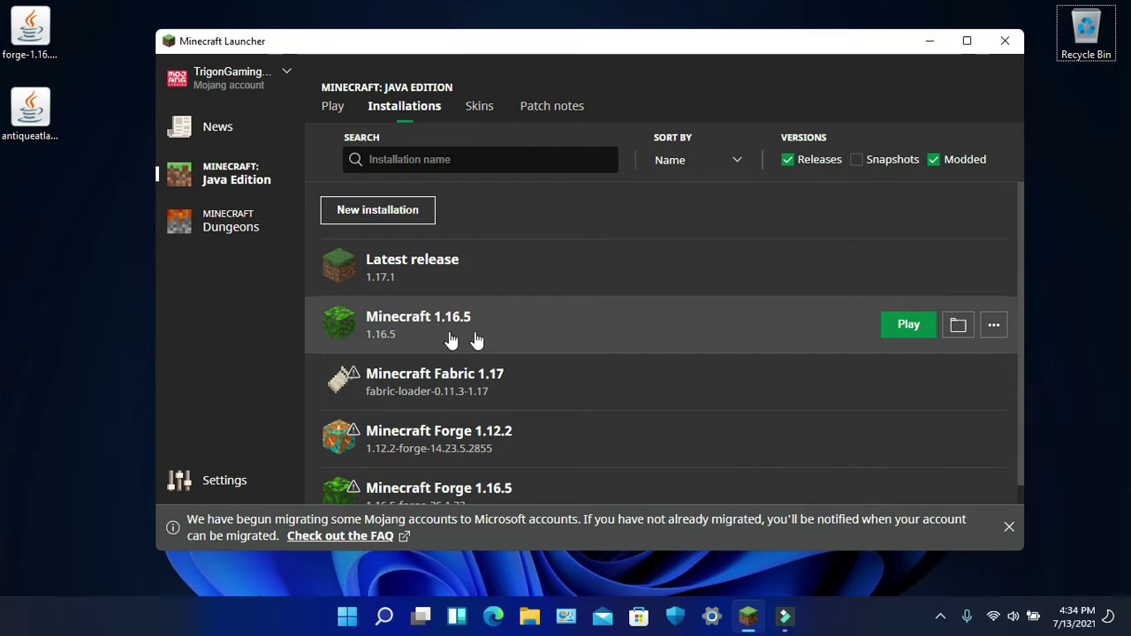
- Delete the "Minecraft 1.16.5" installation and close the launcher
click(995, 328)
click(965, 412)
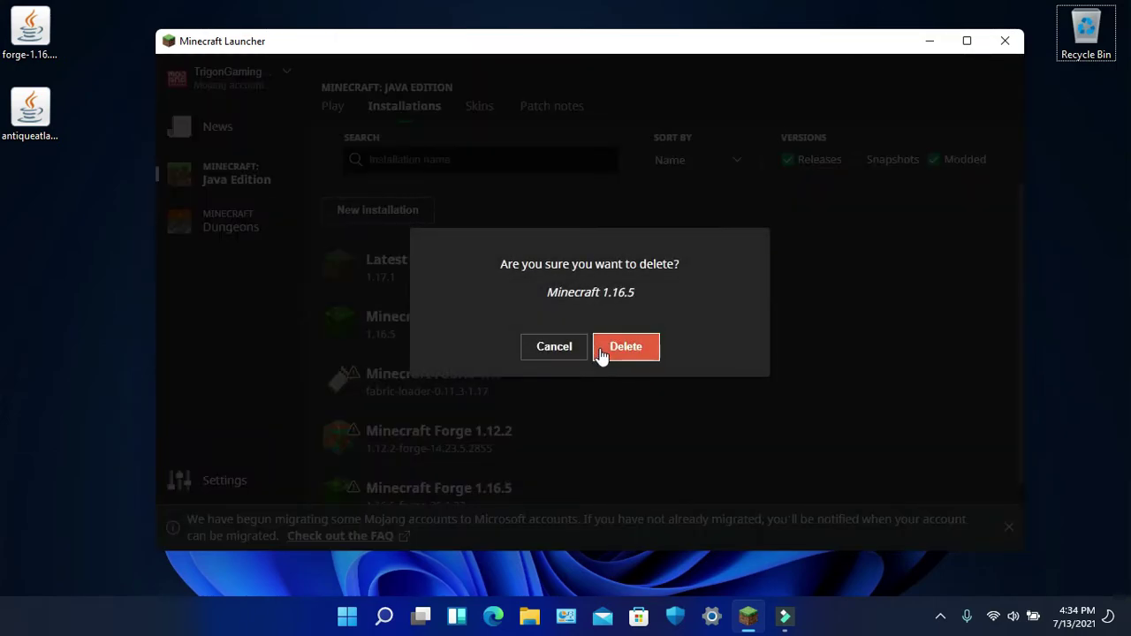
click(602, 355)
click(334, 108)
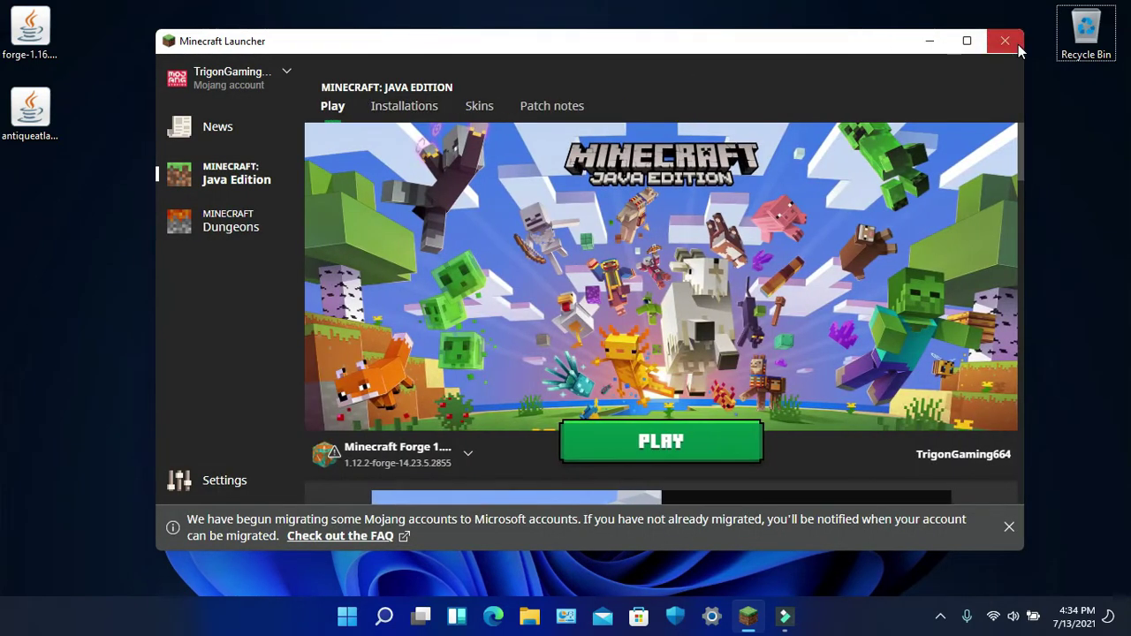
click(1005, 41)
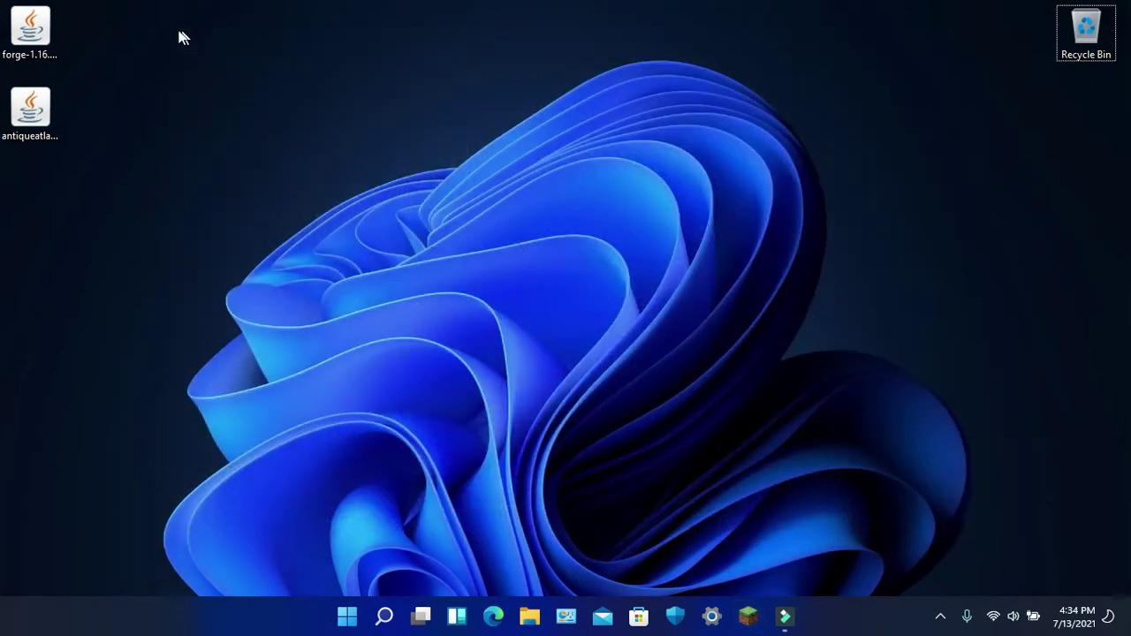
- Open the roaming application data folder by running %appdata%
right_click(346, 616)
click(328, 525)
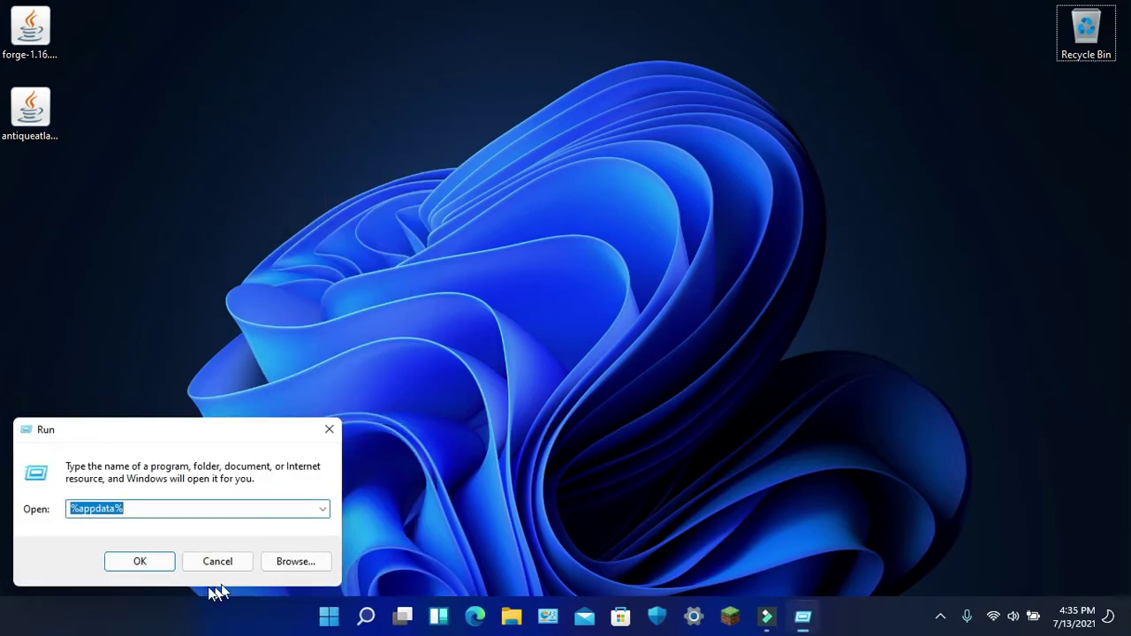
click(141, 510)
drag(145, 509, 20, 506)
click(141, 563)
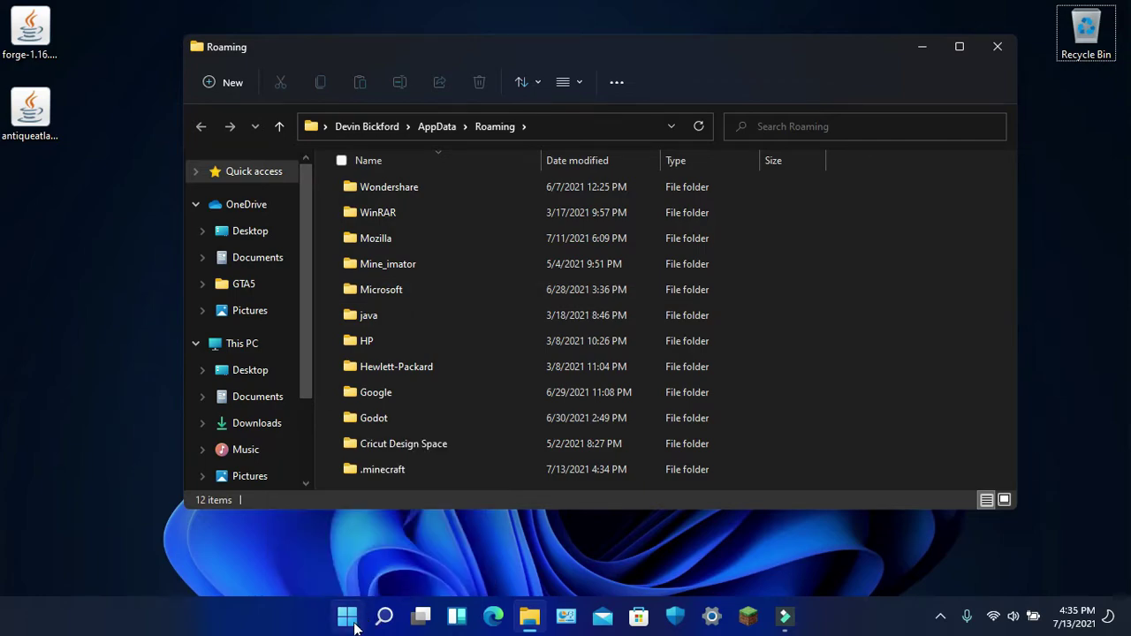
- Move antiqueatlas-5.4.4-forge.jar from the desktop into the mods folder inside .minecraft, and close the folder window
click(554, 471)
double_click(554, 472)
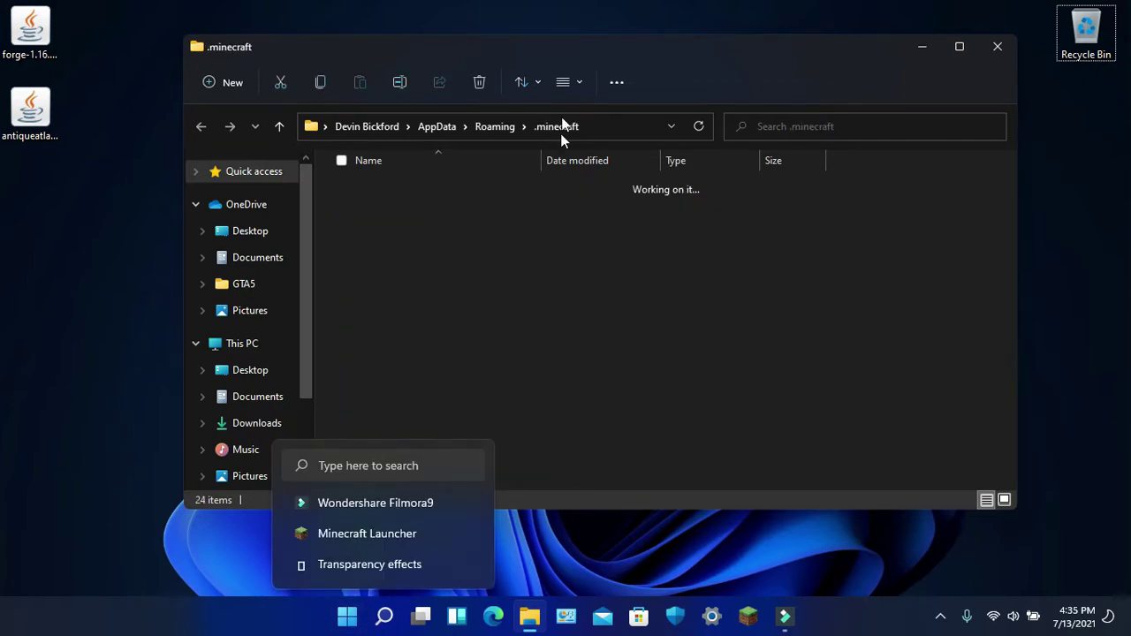
drag(603, 46, 601, 22)
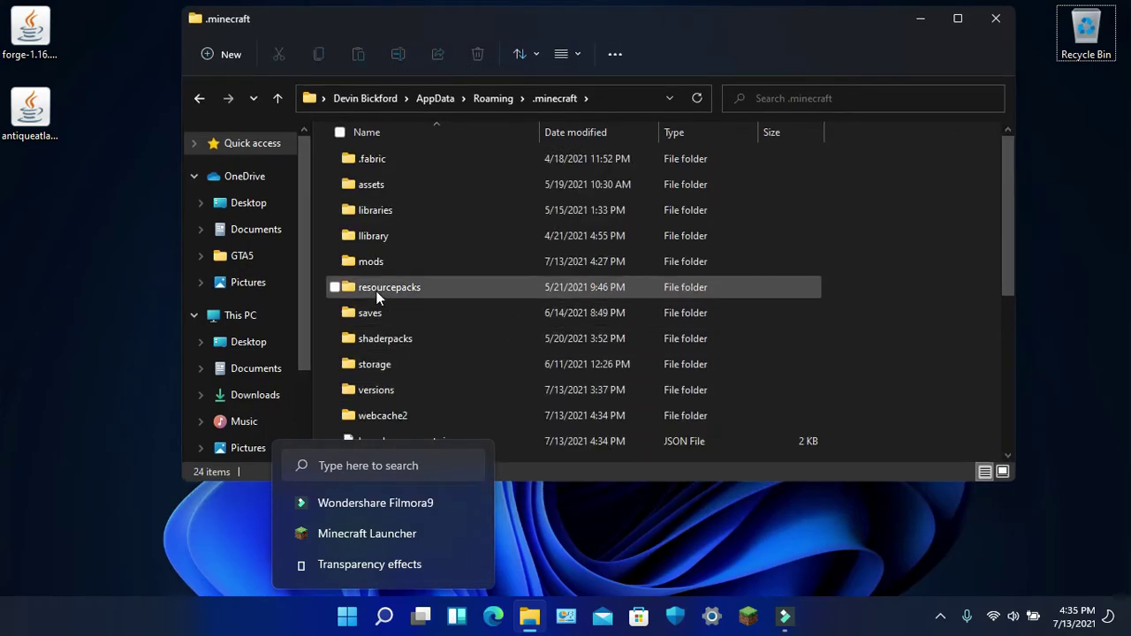
click(377, 257)
double_click(378, 257)
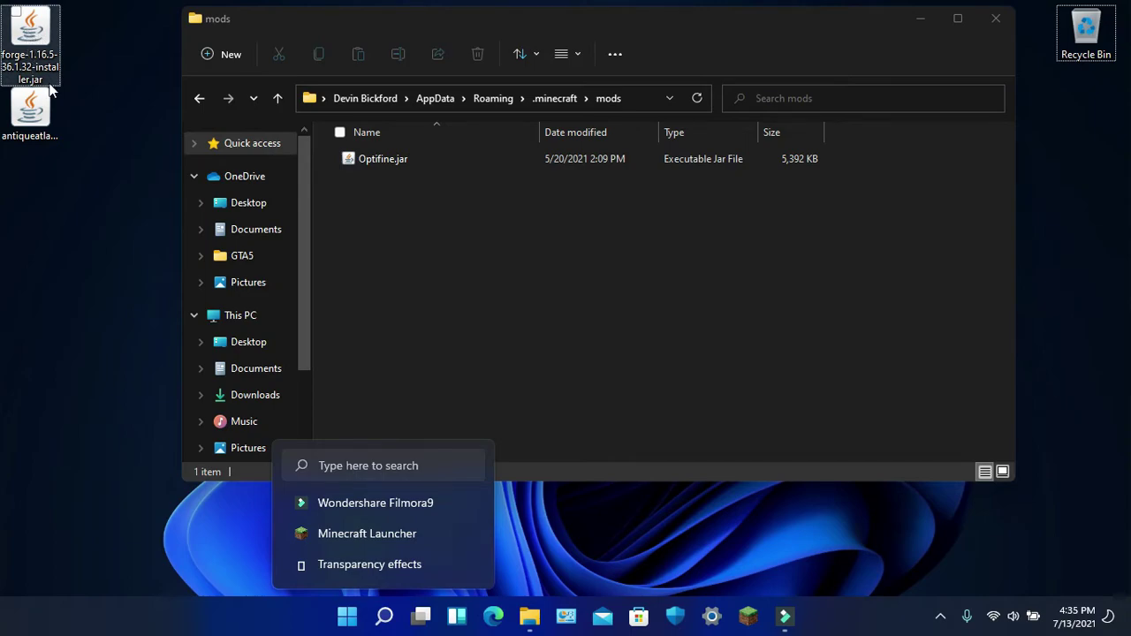
drag(28, 126, 485, 250)
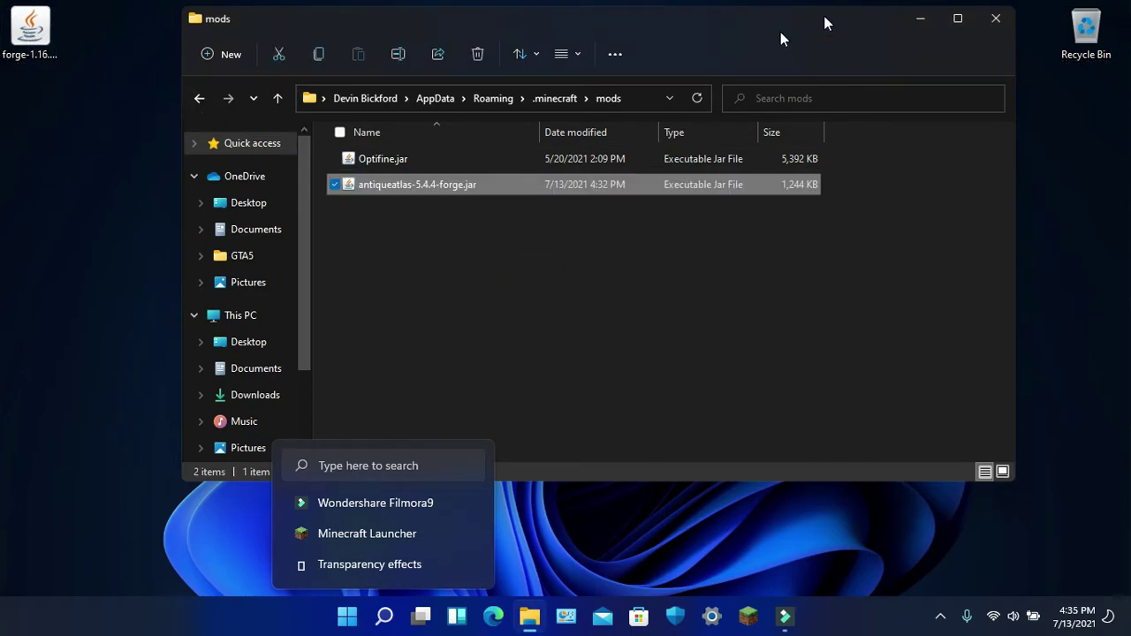
click(996, 17)
- Run the forge-1.16.5-36.1.32 installer with Install client selected, and cancel it without installing
double_click(30, 28)
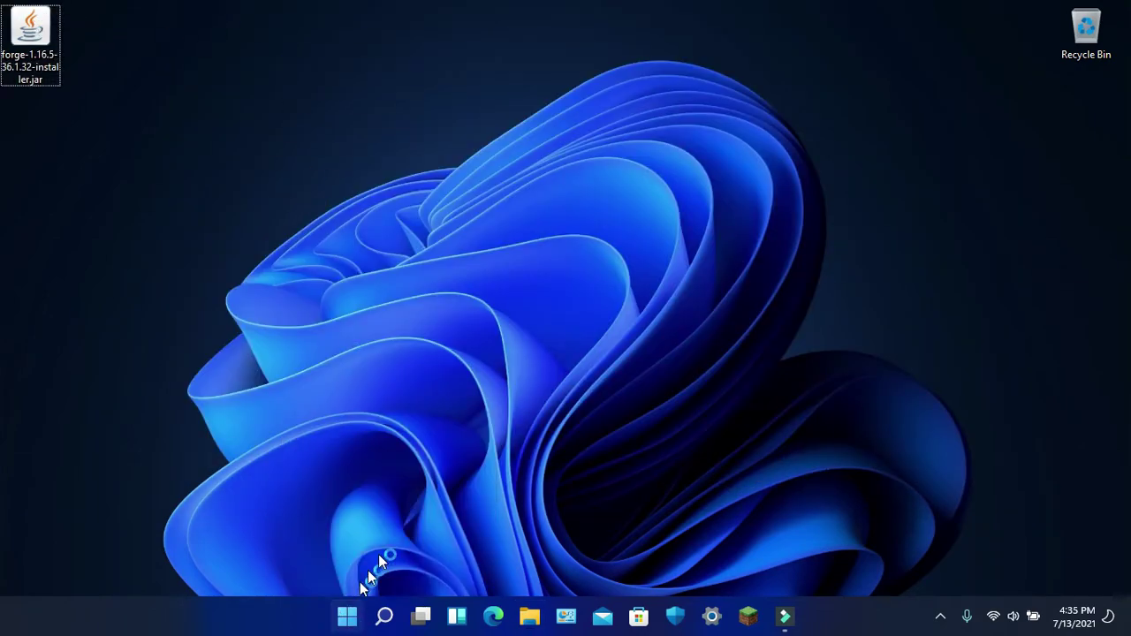
click(346, 616)
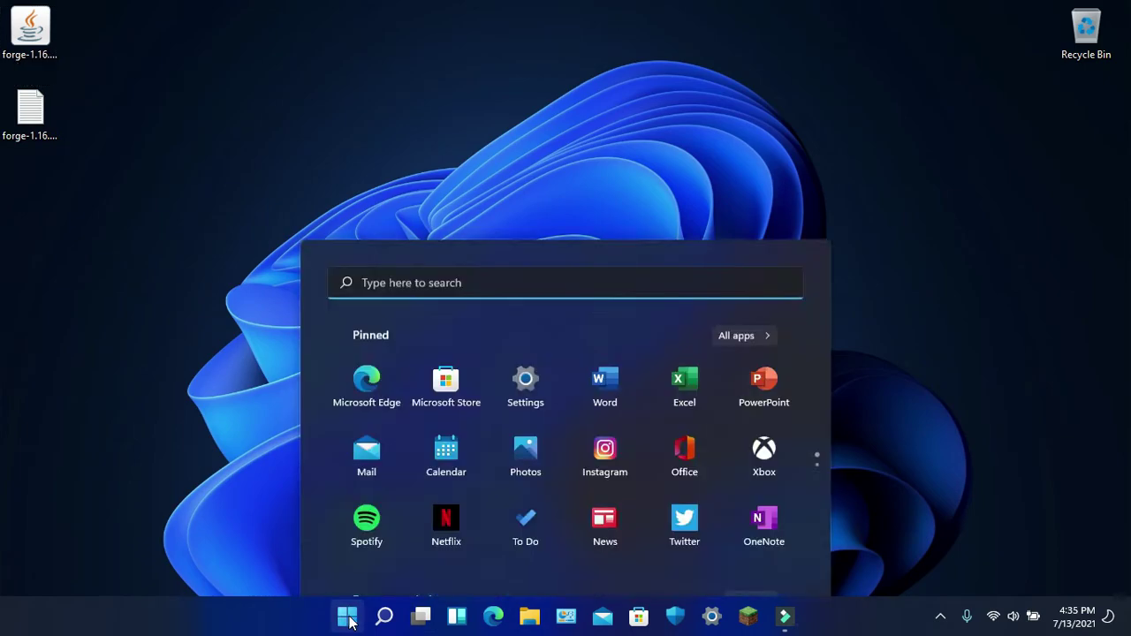
click(108, 115)
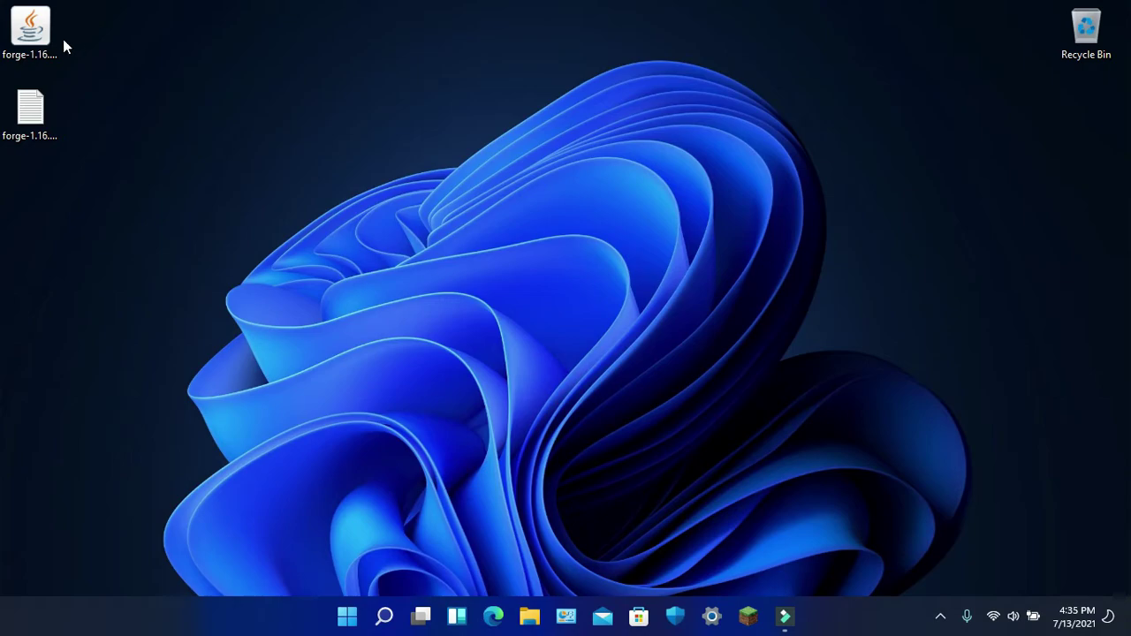
drag(504, 187, 509, 78)
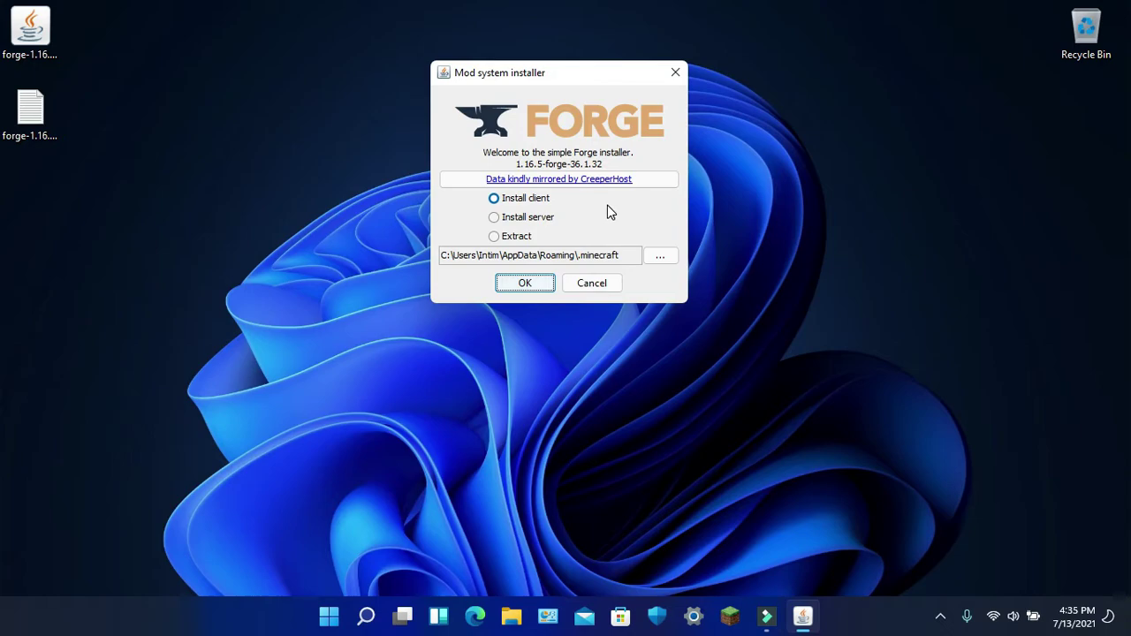
click(494, 198)
click(589, 282)
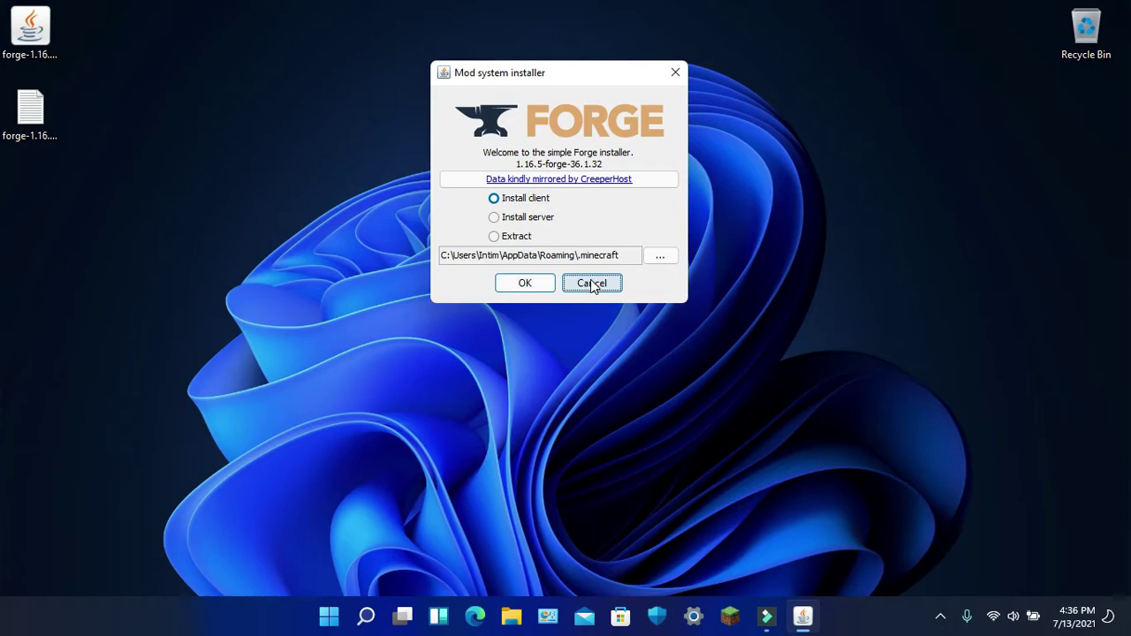
- Move the Forge installer and its log to the Recycle Bin, and select the Minecraft Forge 1.16.5 installation in Minecraft Launcher
drag(249, 274, 1086, 44)
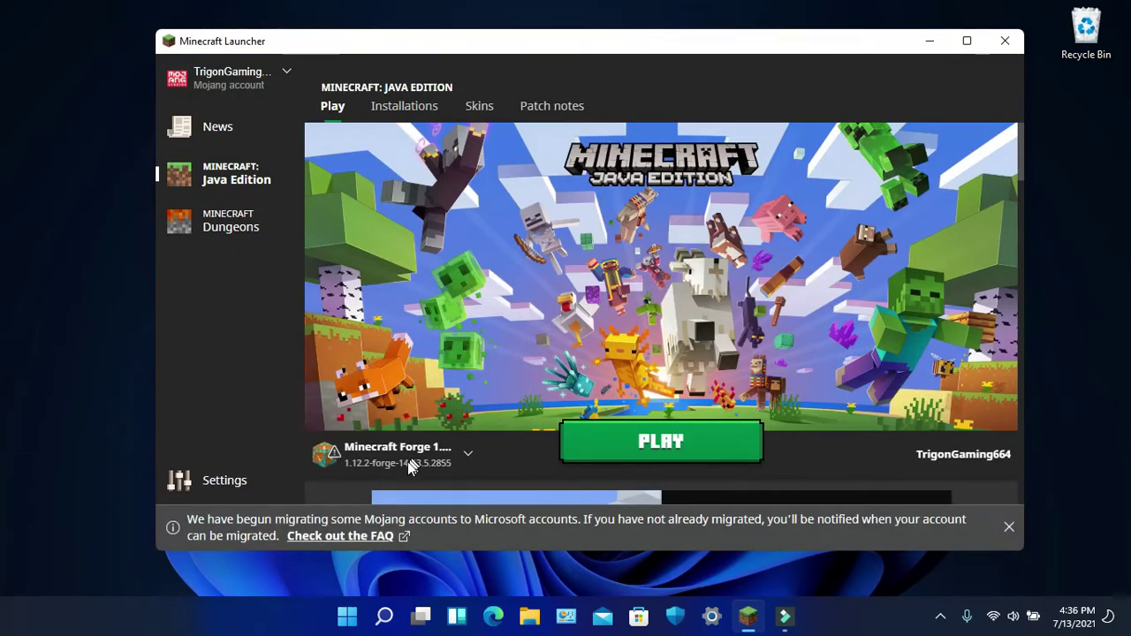
click(398, 454)
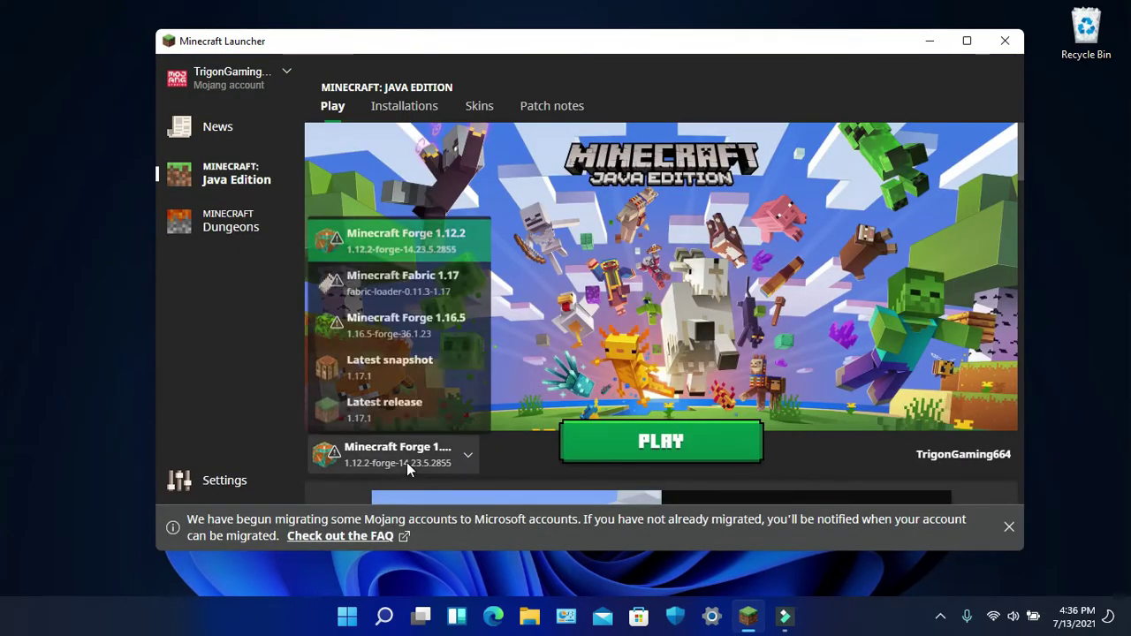
click(393, 329)
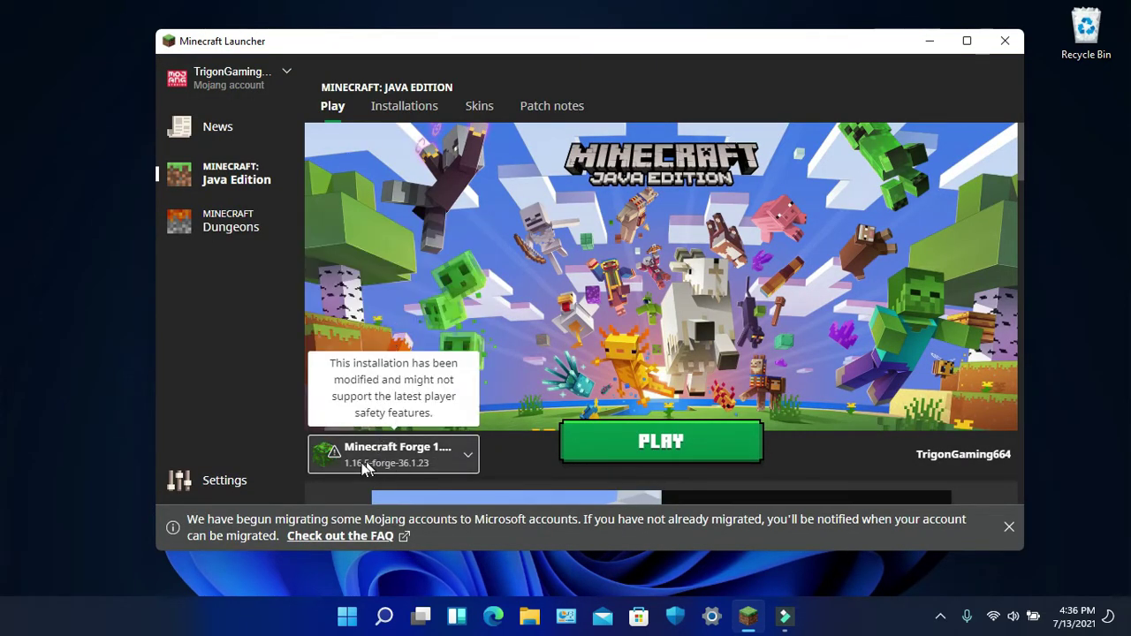
click(399, 107)
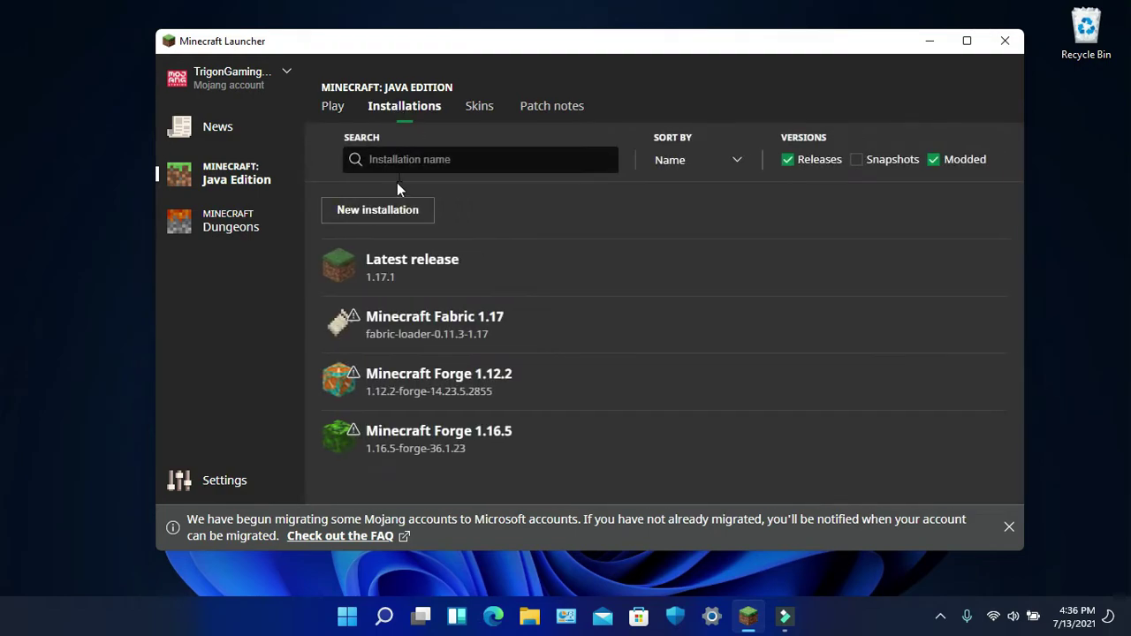
click(380, 210)
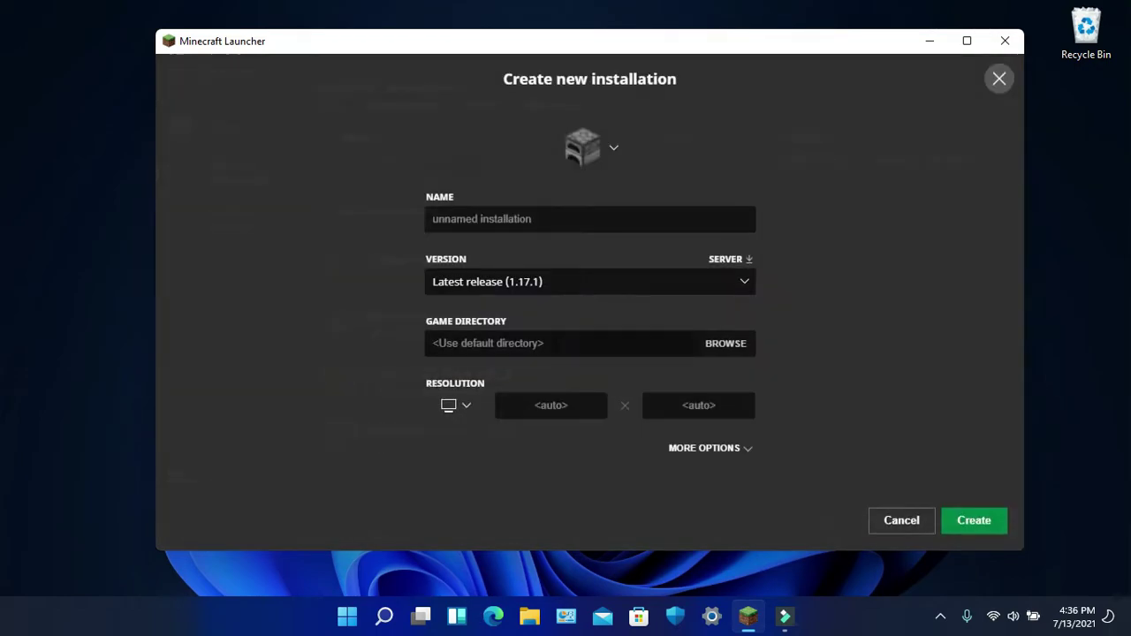
click(523, 281)
click(507, 395)
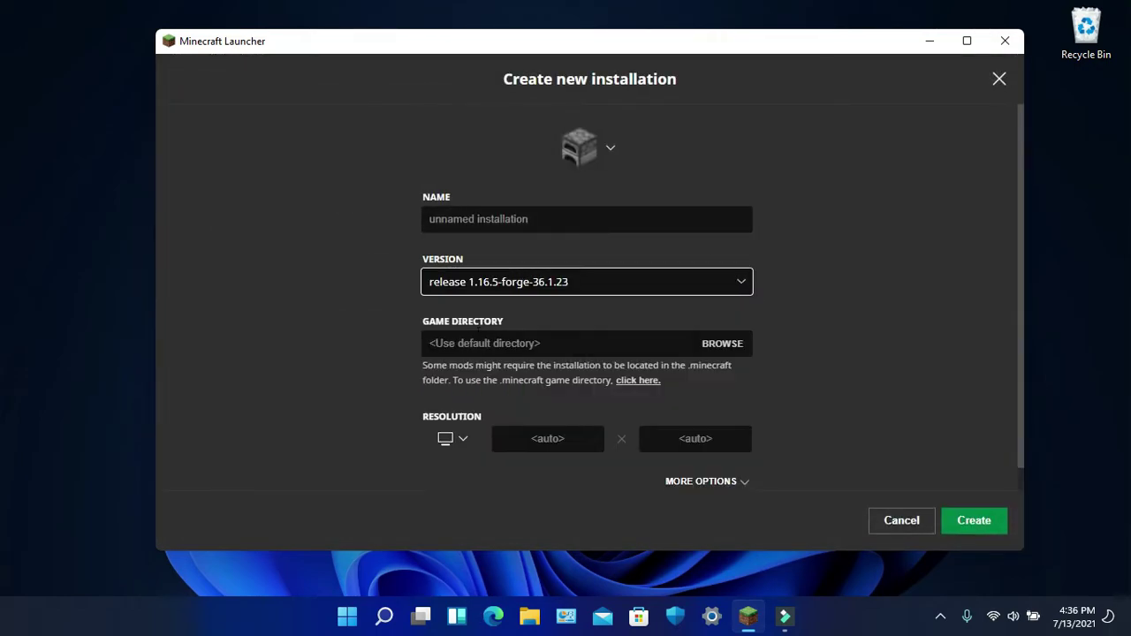
click(901, 523)
- Set the memory number in the Minecraft Forge 1.16.5 installation's JVM arguments to 6 and save the installation
click(450, 429)
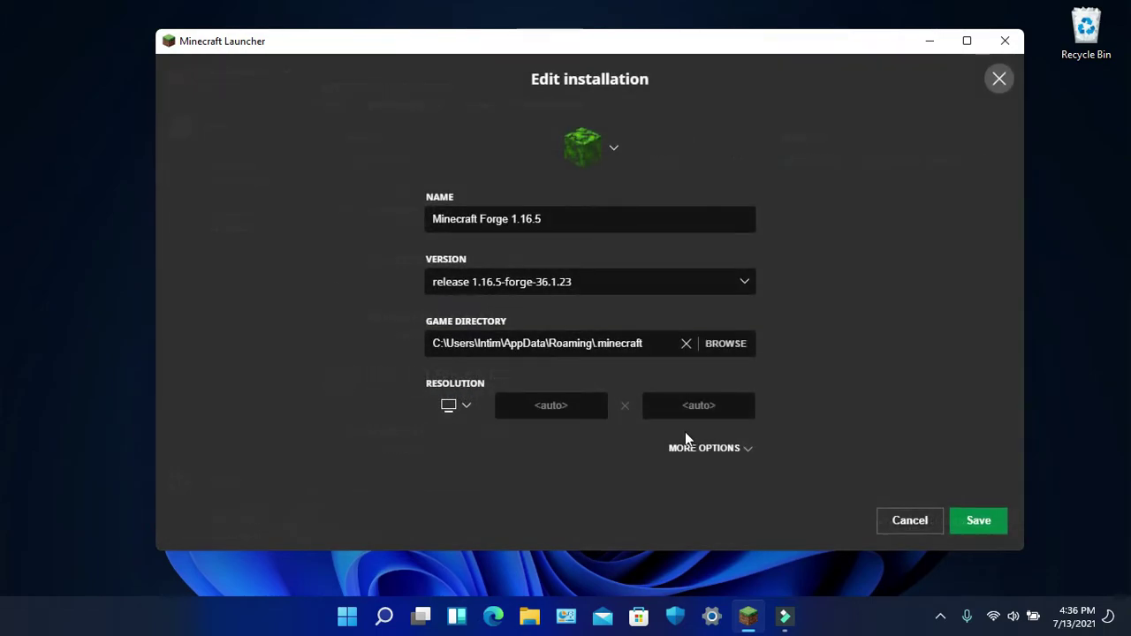
click(707, 448)
scroll(551, 392, down, 1)
scroll(550, 392, up, 3)
scroll(468, 450, down, 3)
click(463, 459)
key(BackSpace)
text(6)
click(977, 521)
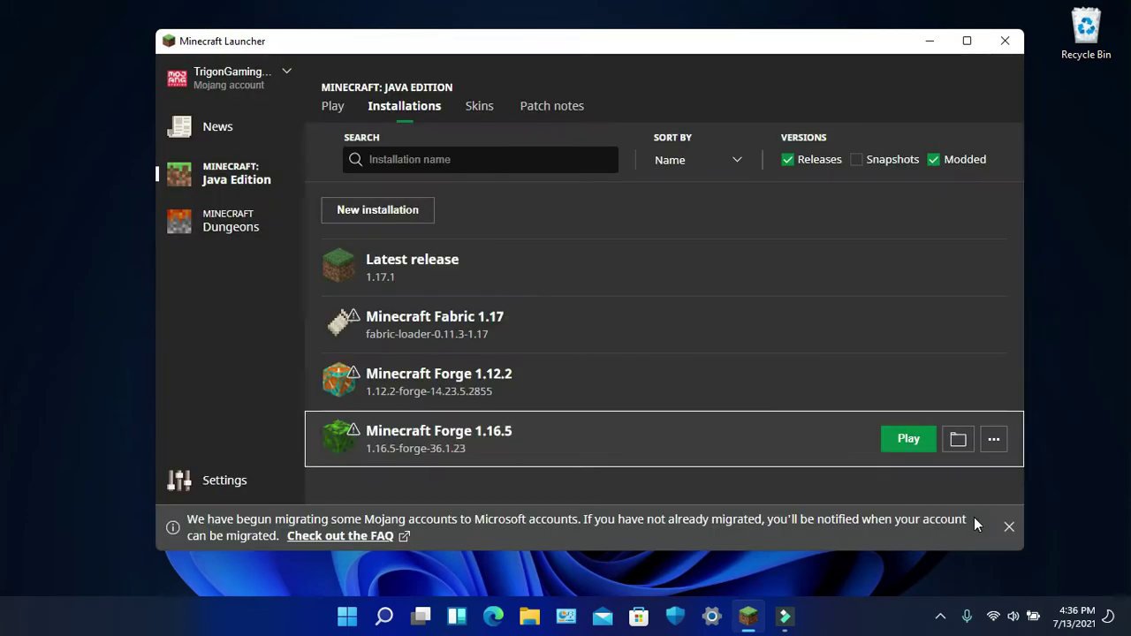
- Launch the game from the Minecraft Forge 1.16.5 installation and dismiss the account migration notice
click(909, 441)
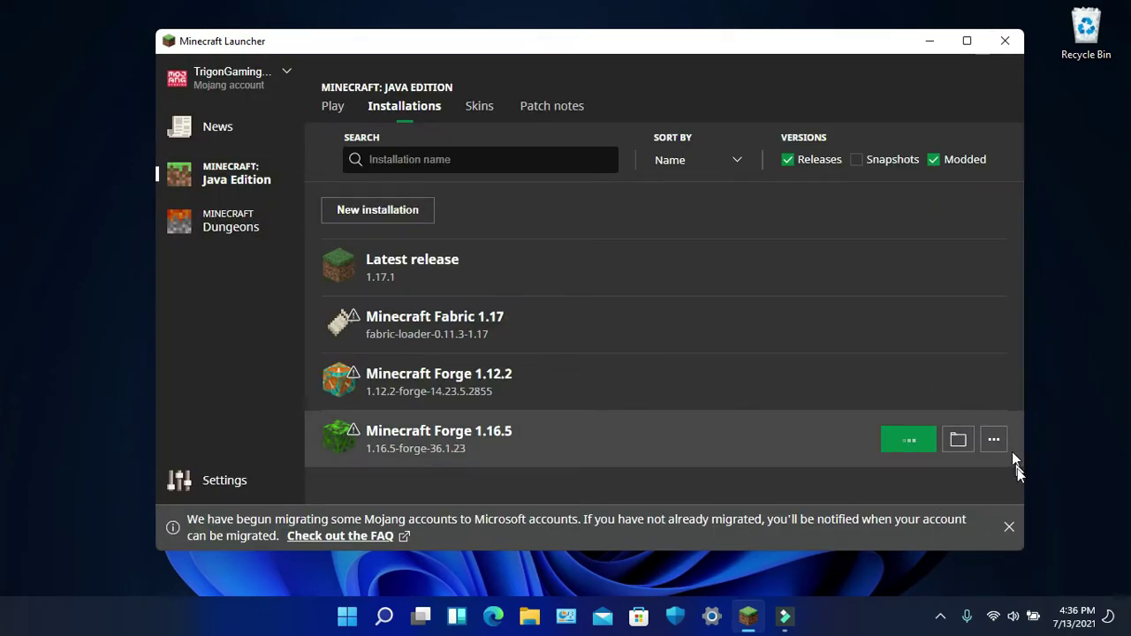
click(1007, 528)
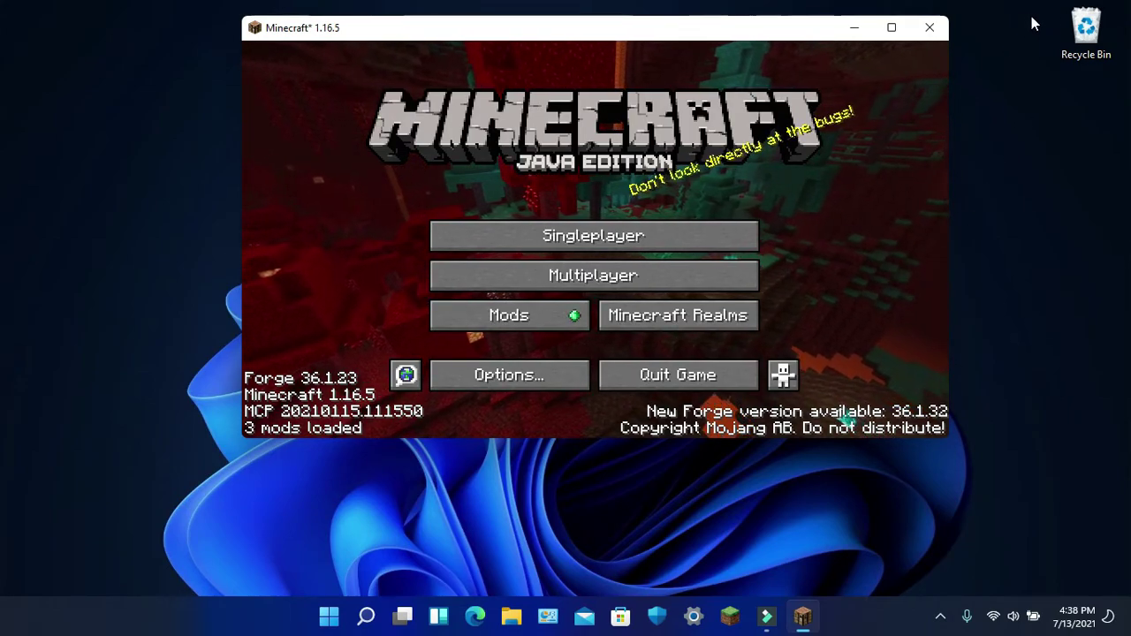
- Check the details of Forge and Antique Atlas in the game's mod list, and return to the title screen
click(553, 318)
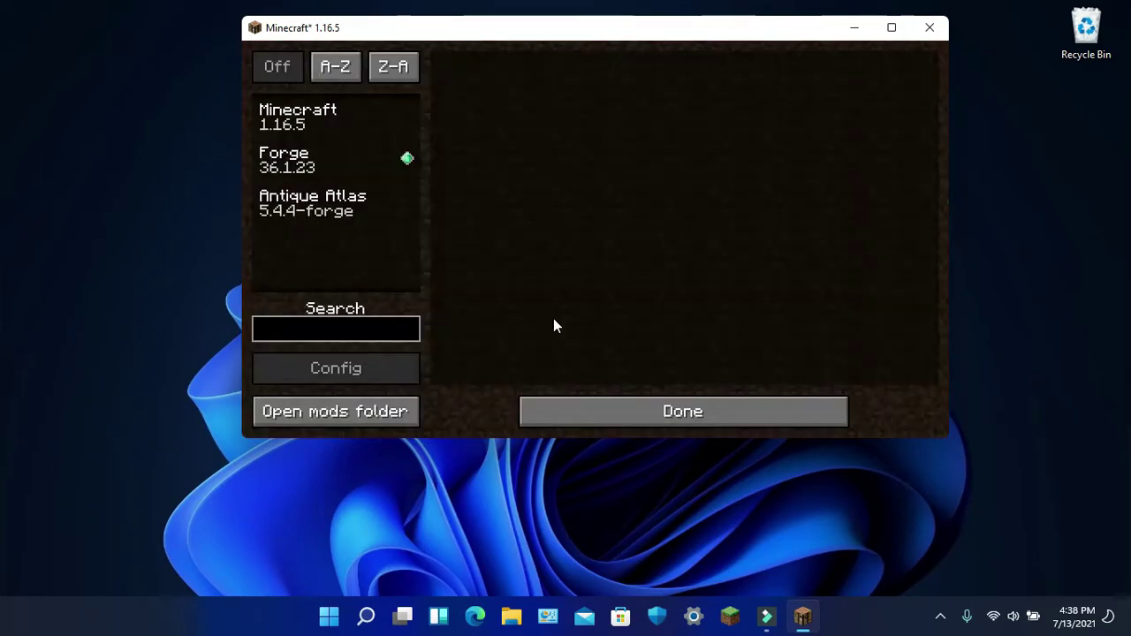
click(348, 214)
click(365, 159)
click(376, 199)
click(365, 157)
click(373, 194)
click(382, 168)
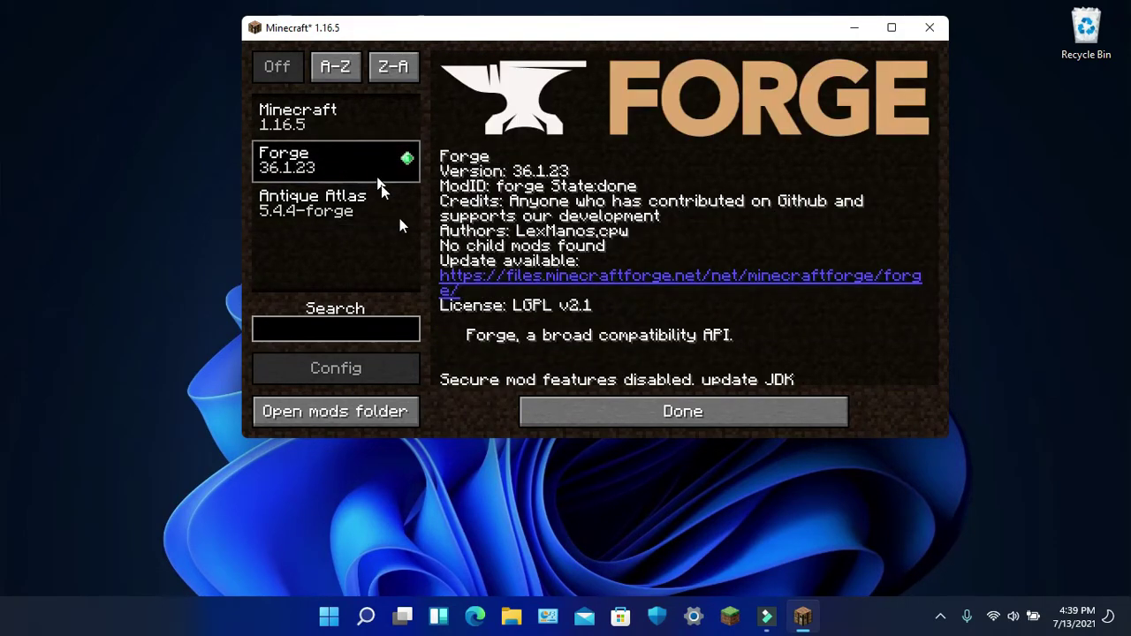
click(618, 408)
- Create a new singleplayer world
click(604, 239)
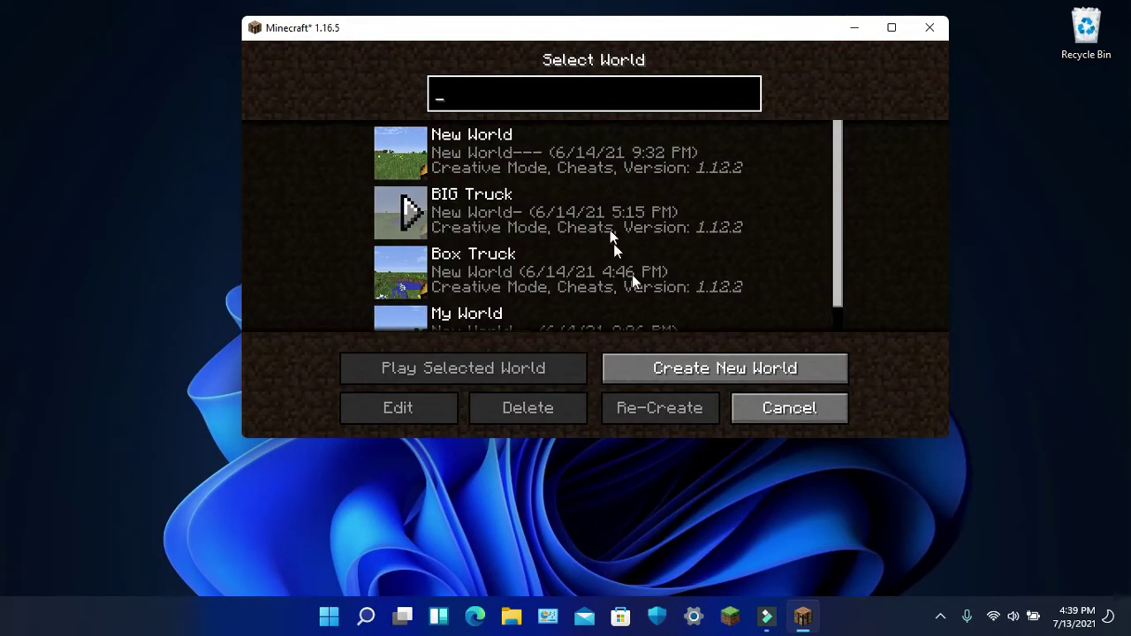
key(Return)
click(553, 223)
click(548, 223)
click(538, 372)
click(740, 314)
click(485, 415)
click(619, 371)
click(539, 222)
click(644, 227)
click(618, 363)
click(543, 409)
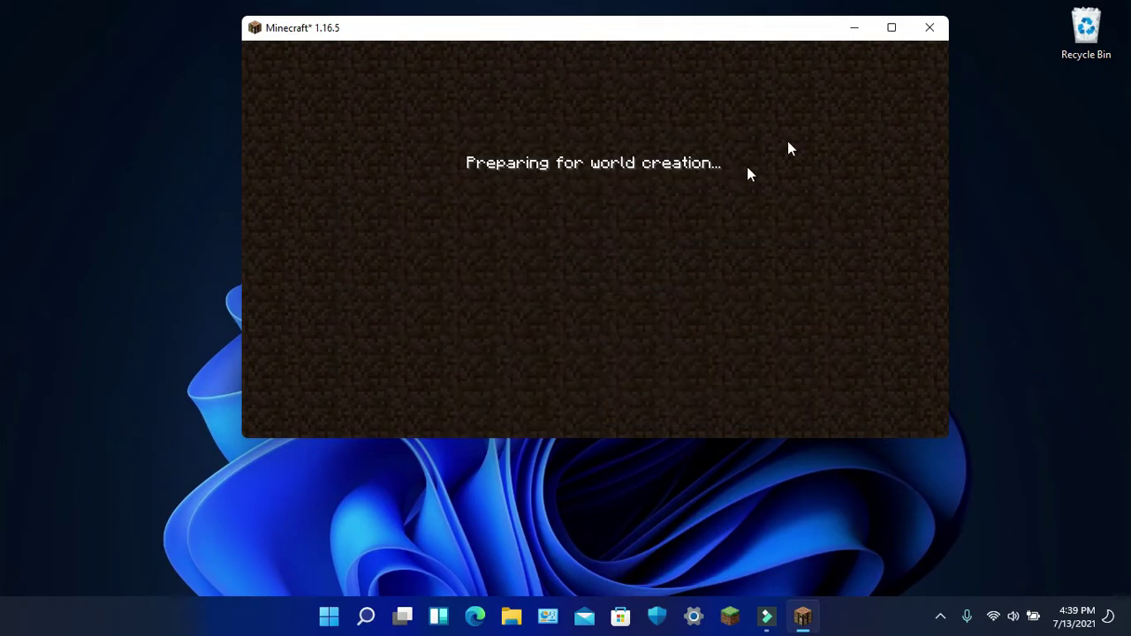